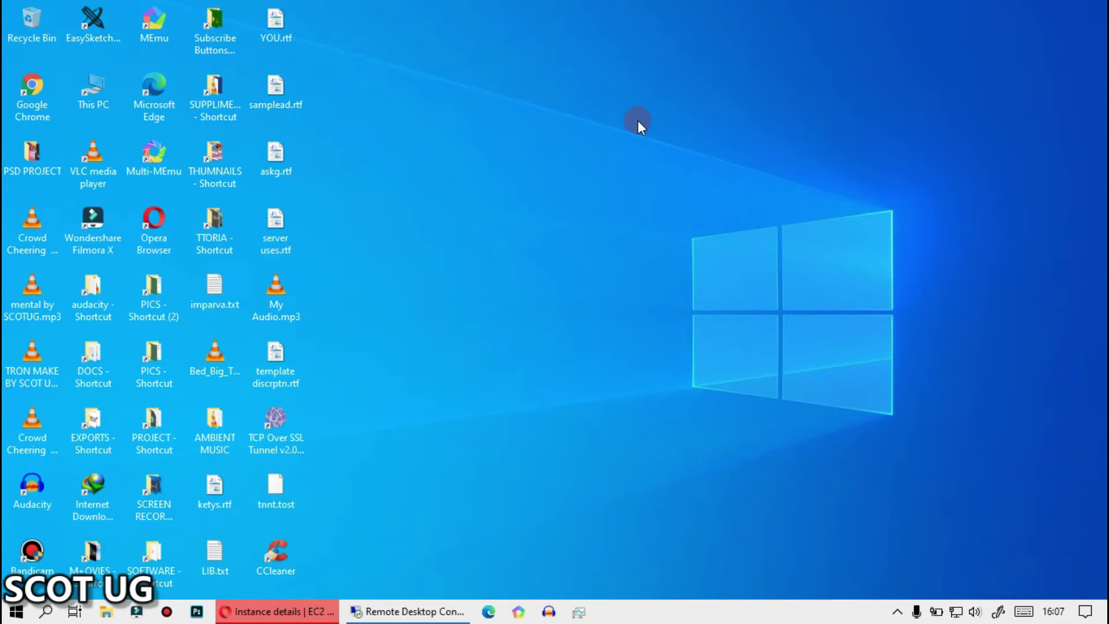
# Search Windows for "remo" to locate the Remote Desktop Connection app, and close the search
pyautogui.click(7, 613)
pyautogui.moveTo(357, 617)
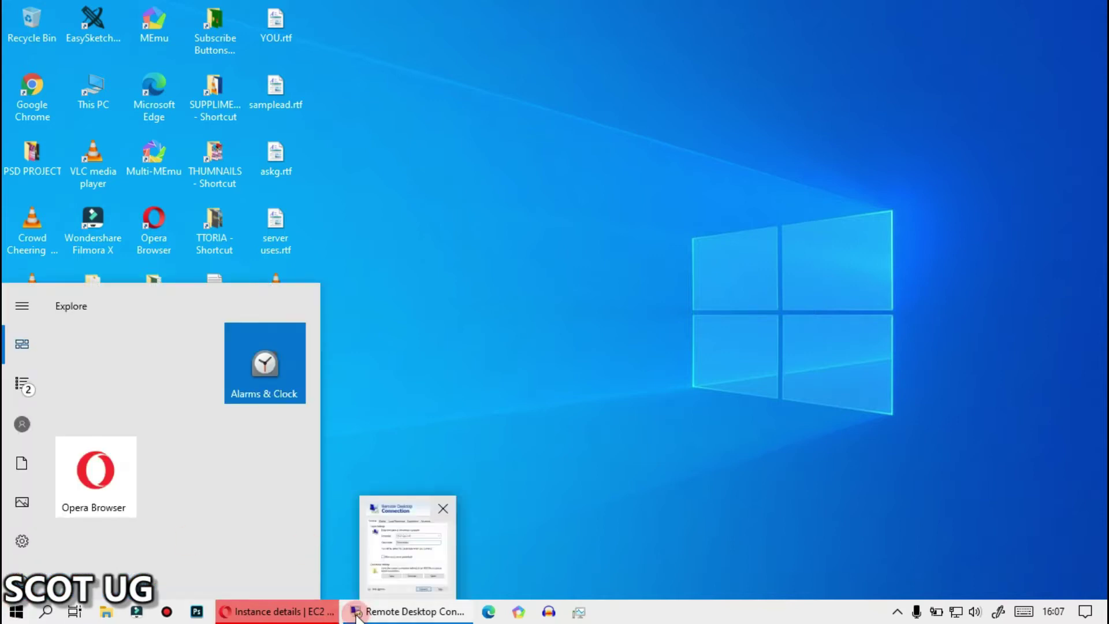
pyautogui.click(355, 612)
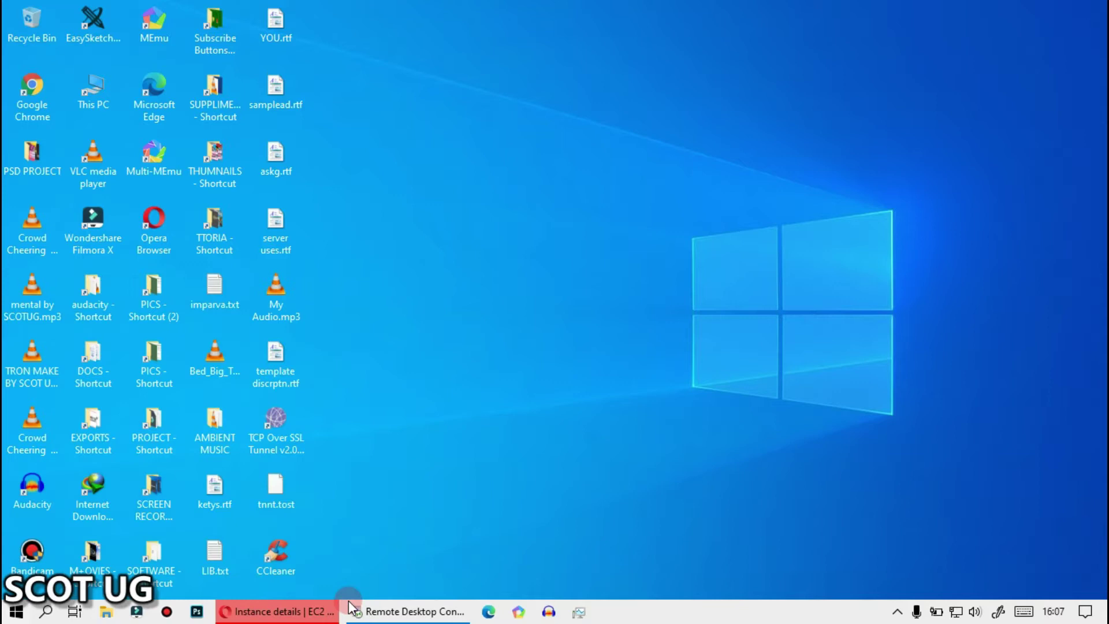
pyautogui.press('super')
pyautogui.write('remove')
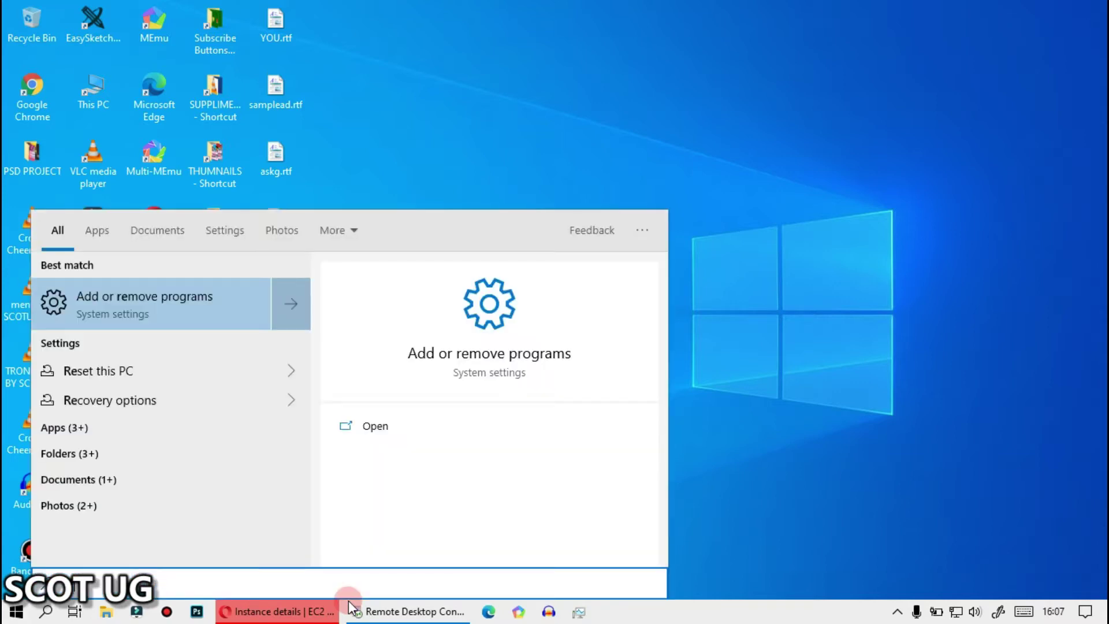
pyautogui.press('BackSpace')
pyautogui.press('BackSpace')
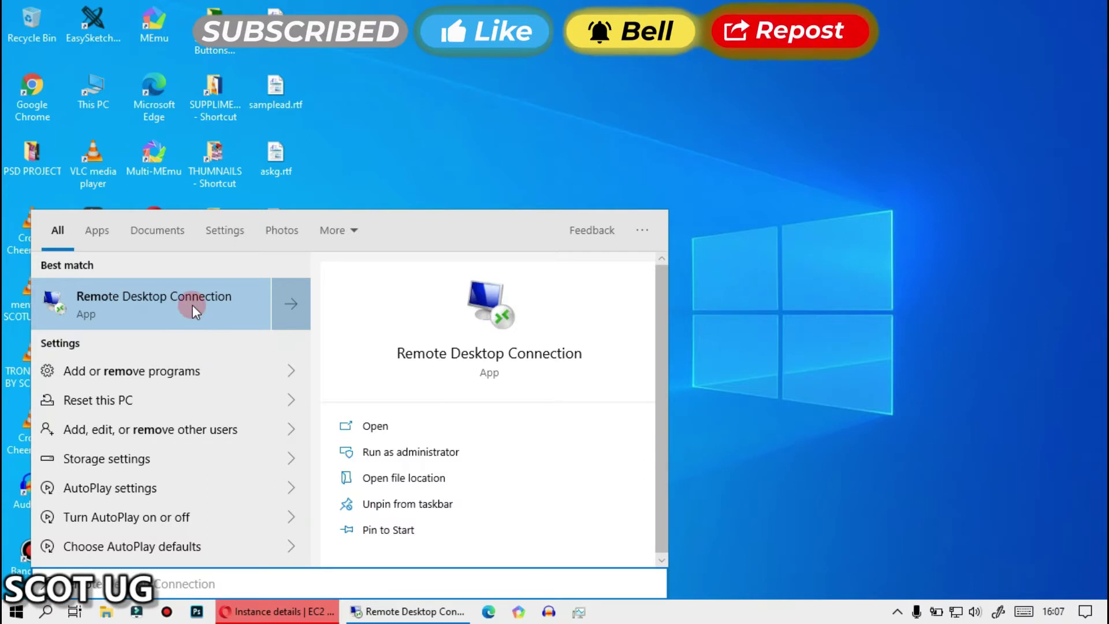
pyautogui.click(1055, 459)
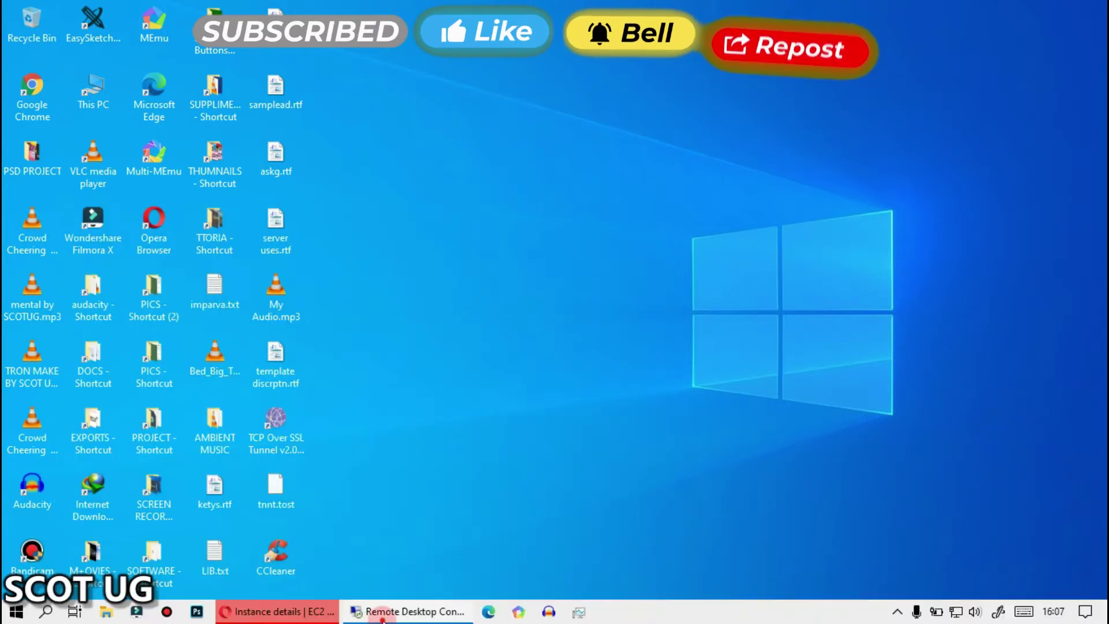
# Copy the EC2 instance's public IPv4 address in the AWS console and bring up Remote Desktop Connection with the browser minimized
pyautogui.click(383, 620)
pyautogui.click(251, 612)
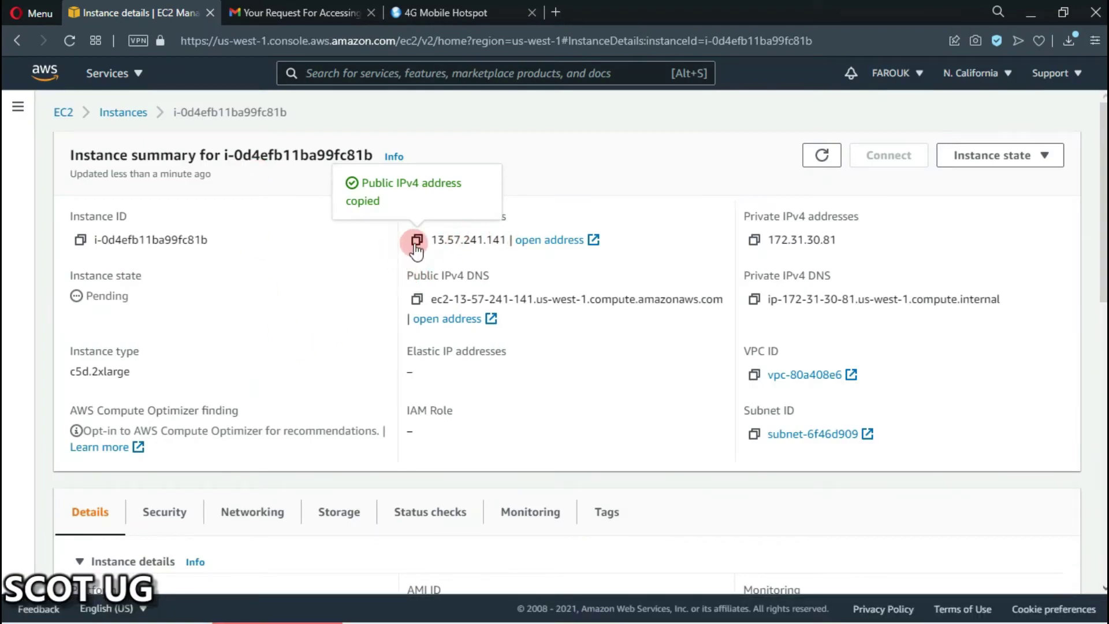
pyautogui.click(404, 616)
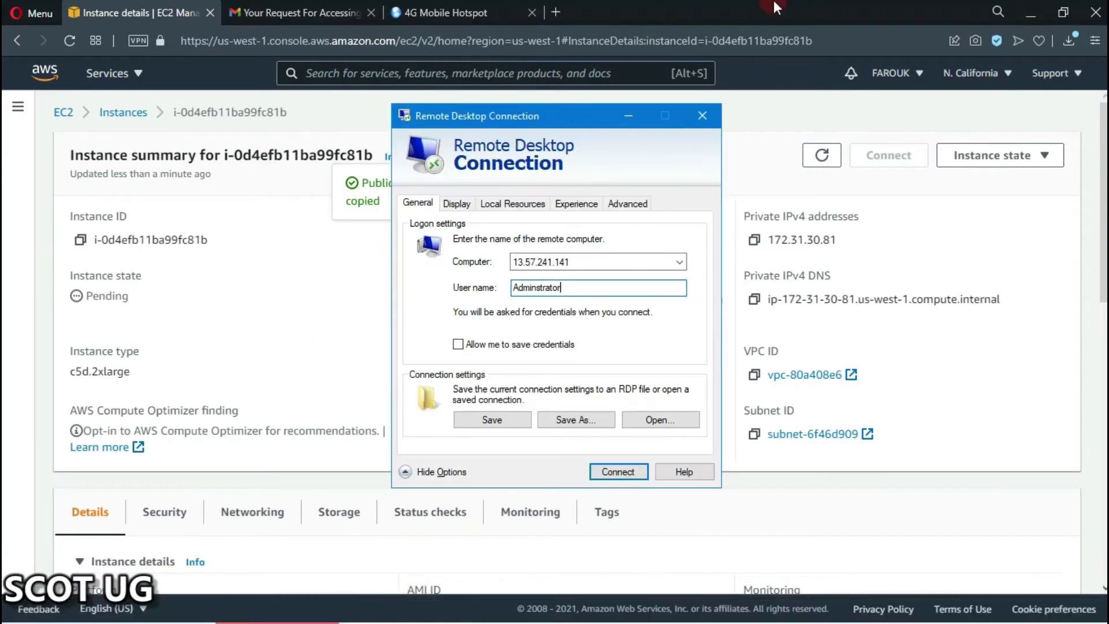
pyautogui.click(1029, 10)
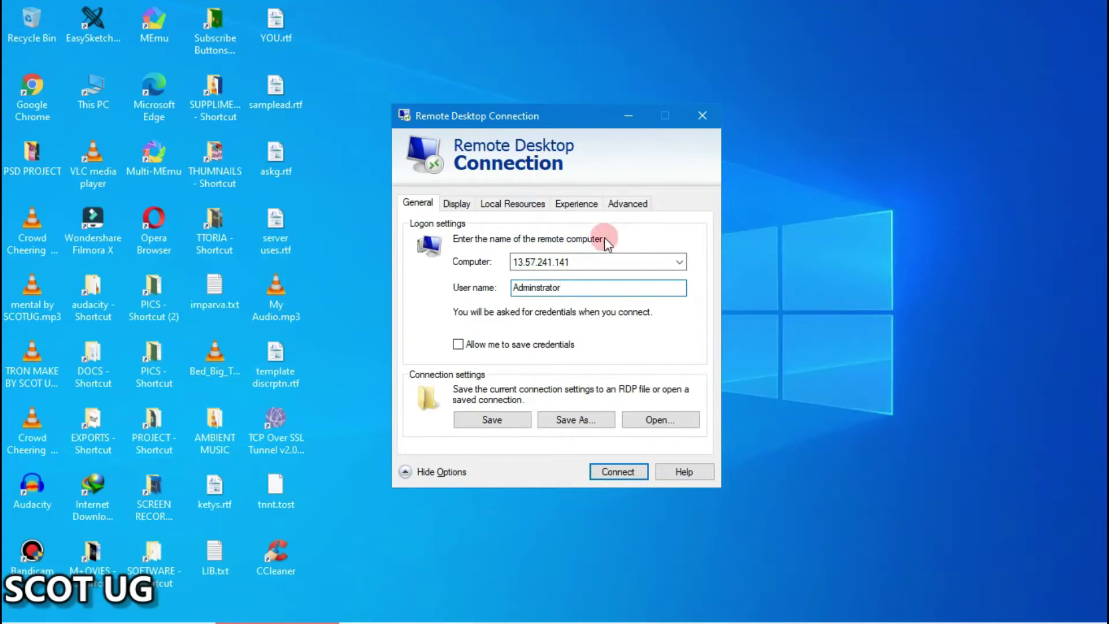
# Allow credentials to be saved and start the Remote Desktop connection to 13.57.241.141
pyautogui.doubleClick(578, 261)
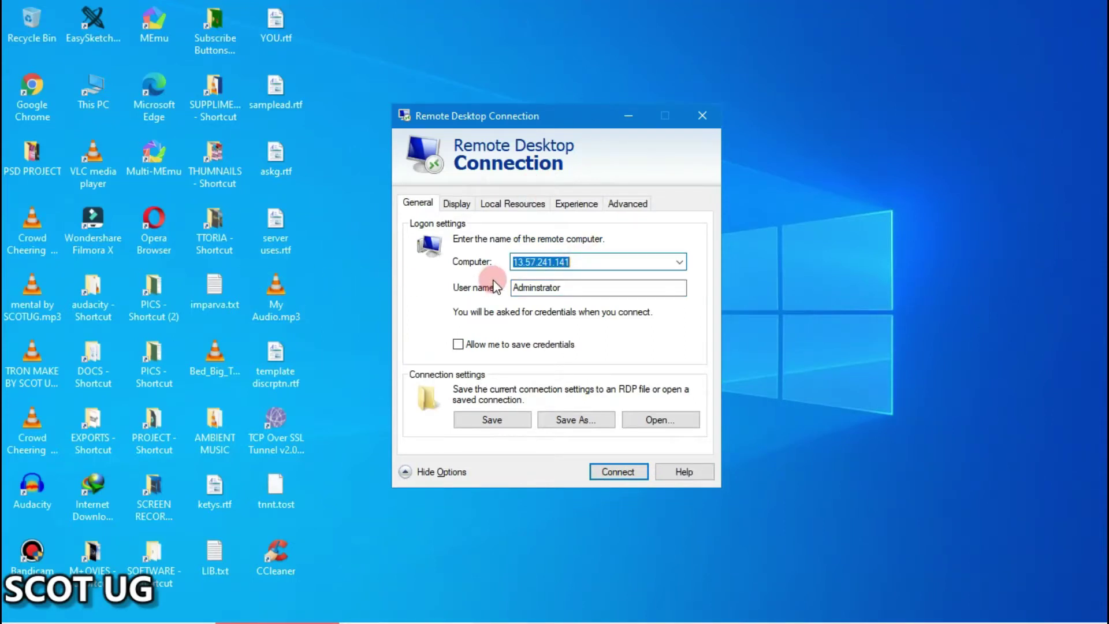
pyautogui.press('End')
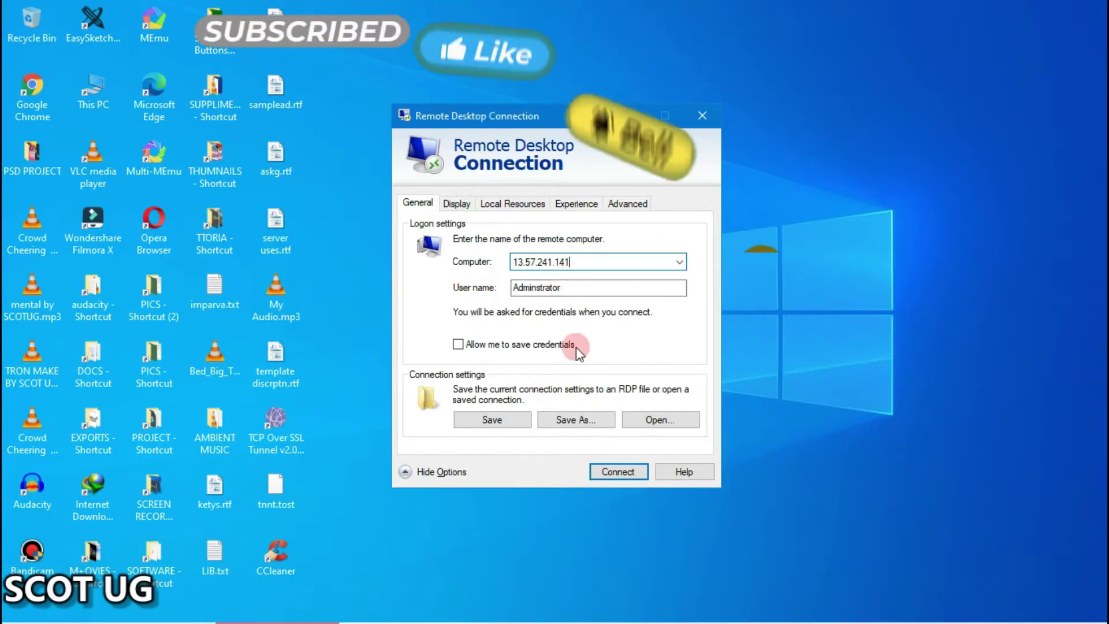
pyautogui.click(469, 344)
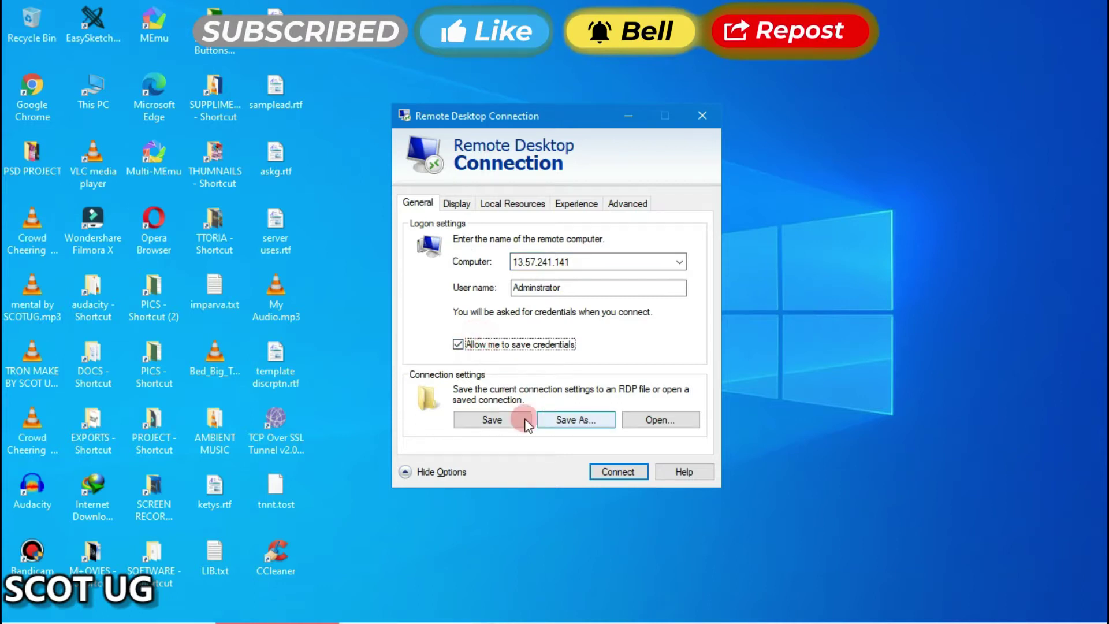
pyautogui.click(617, 474)
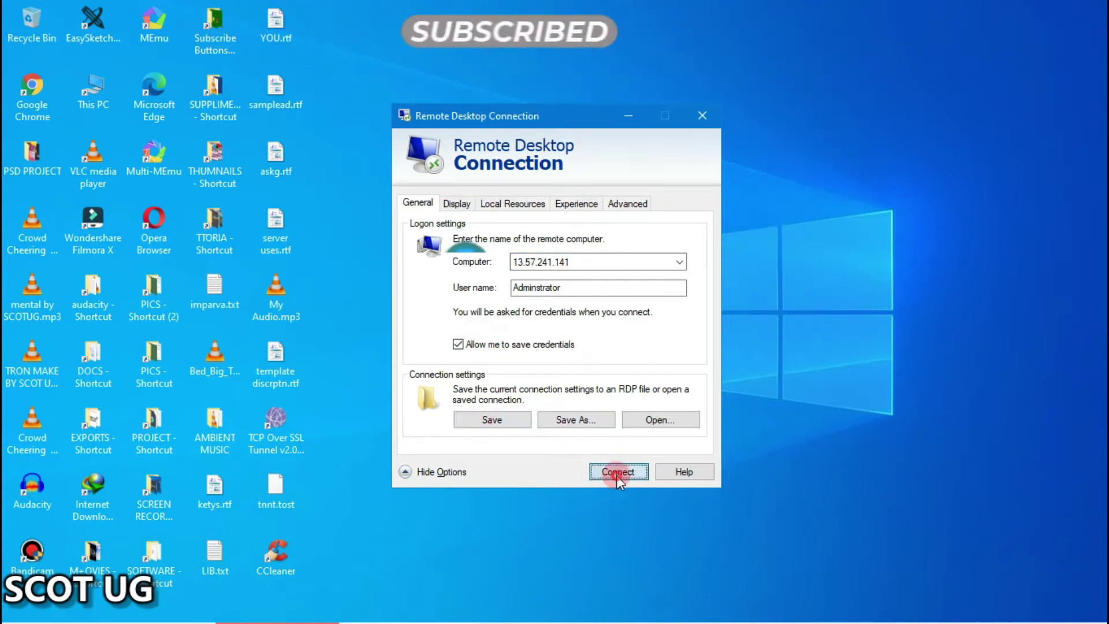
# Switch back to the EC2 console in the browser and open the Connect to instance page for the running c5d.2xlarge instance
pyautogui.moveTo(269, 619)
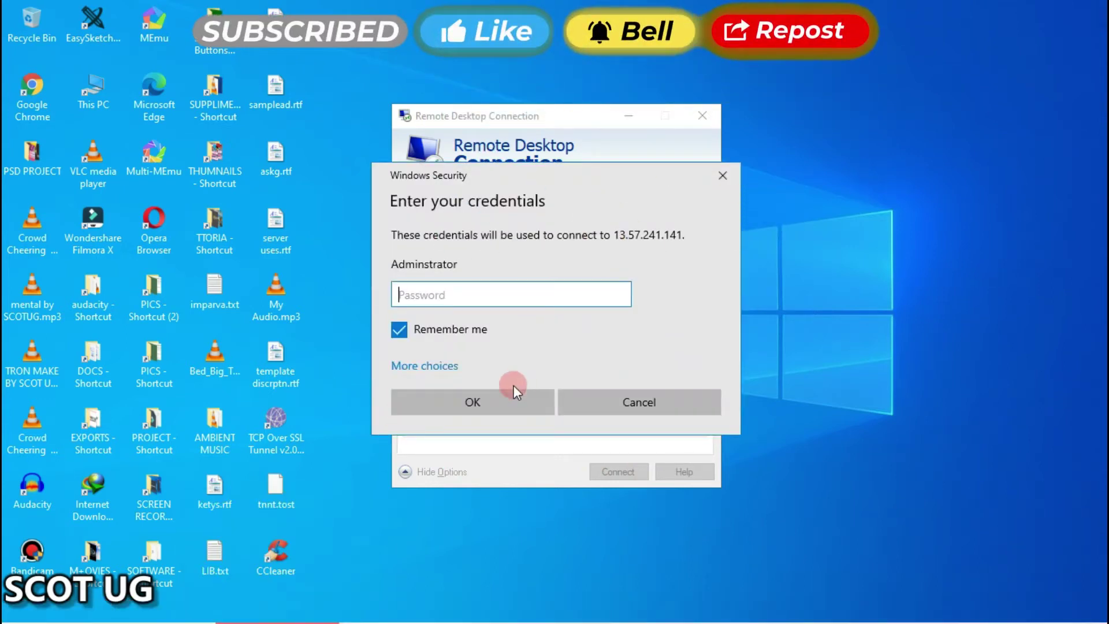
pyautogui.click(277, 611)
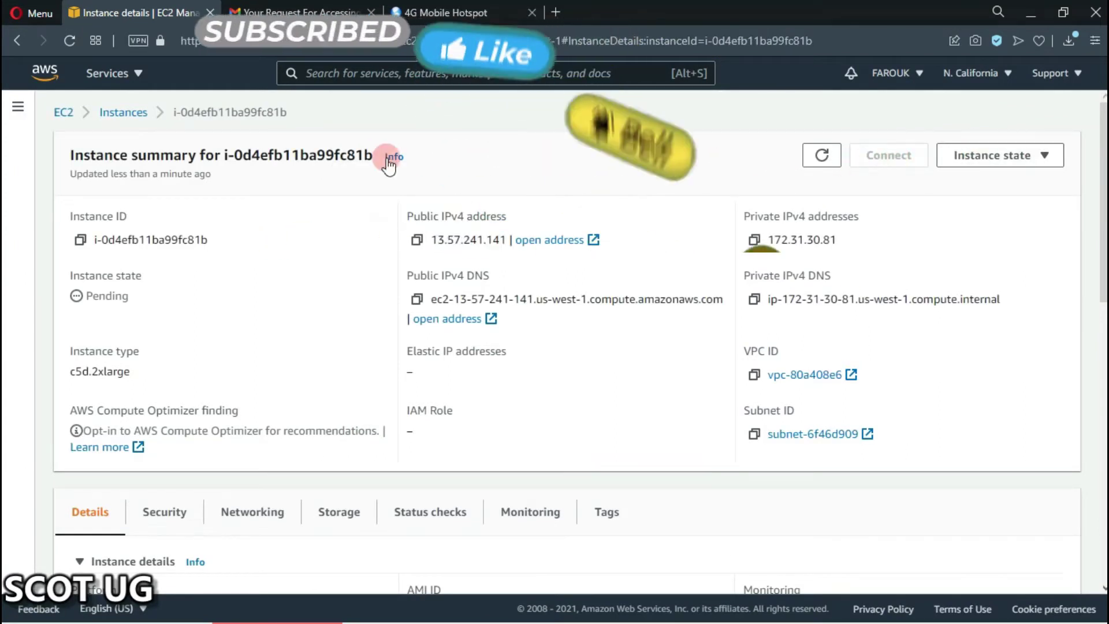
pyautogui.scroll(-1, 362, 181)
pyautogui.scroll(1, 353, 189)
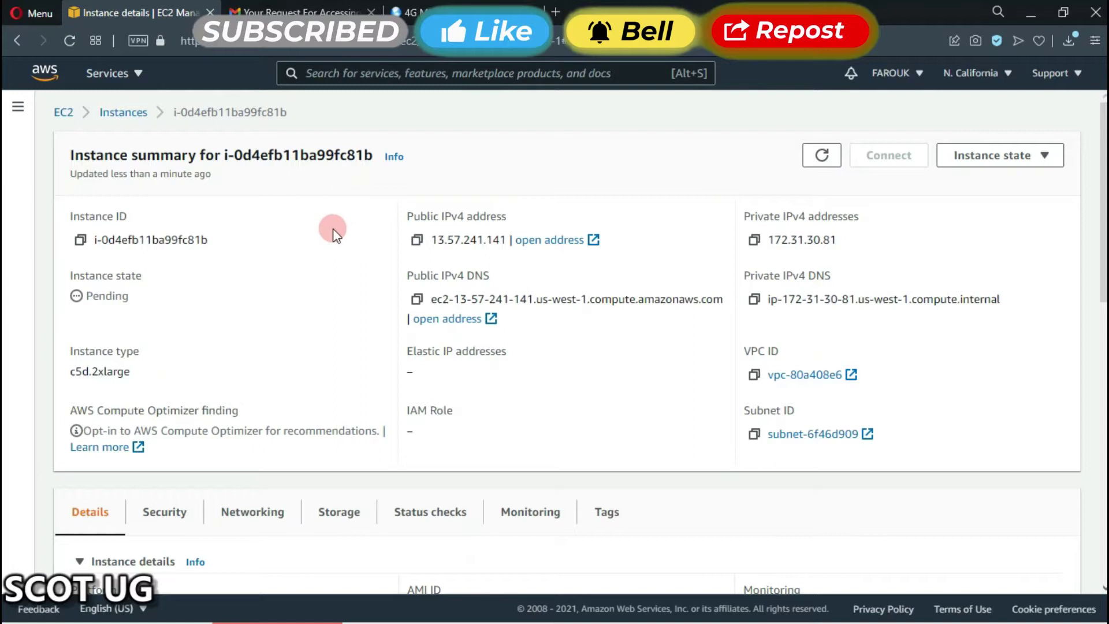
pyautogui.scroll(-1, 266, 290)
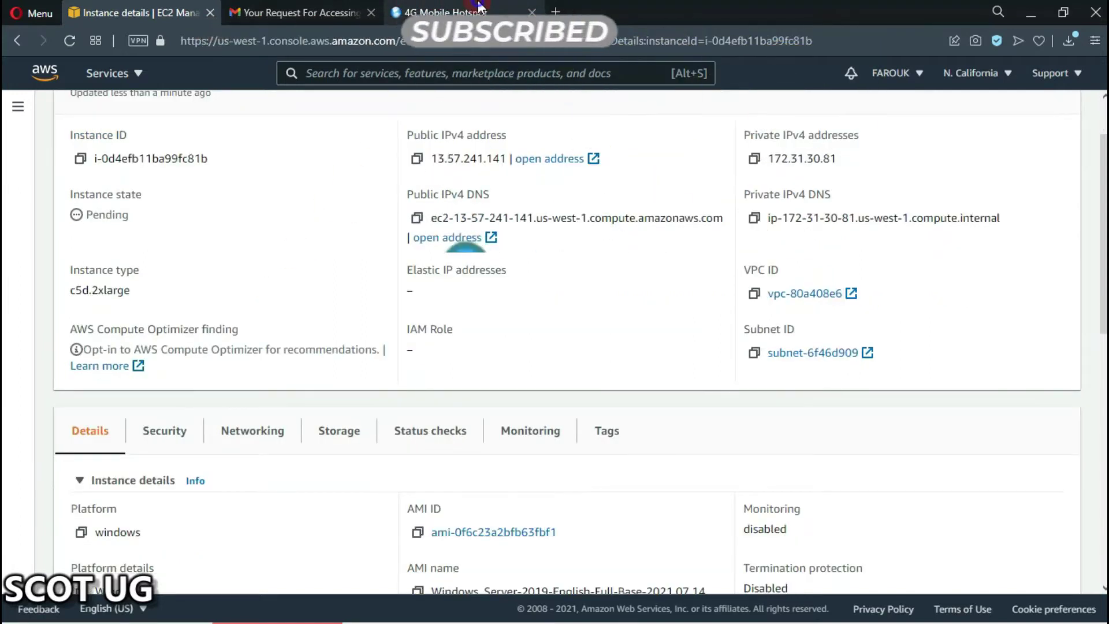
pyautogui.hotkey('alt', 'Left')
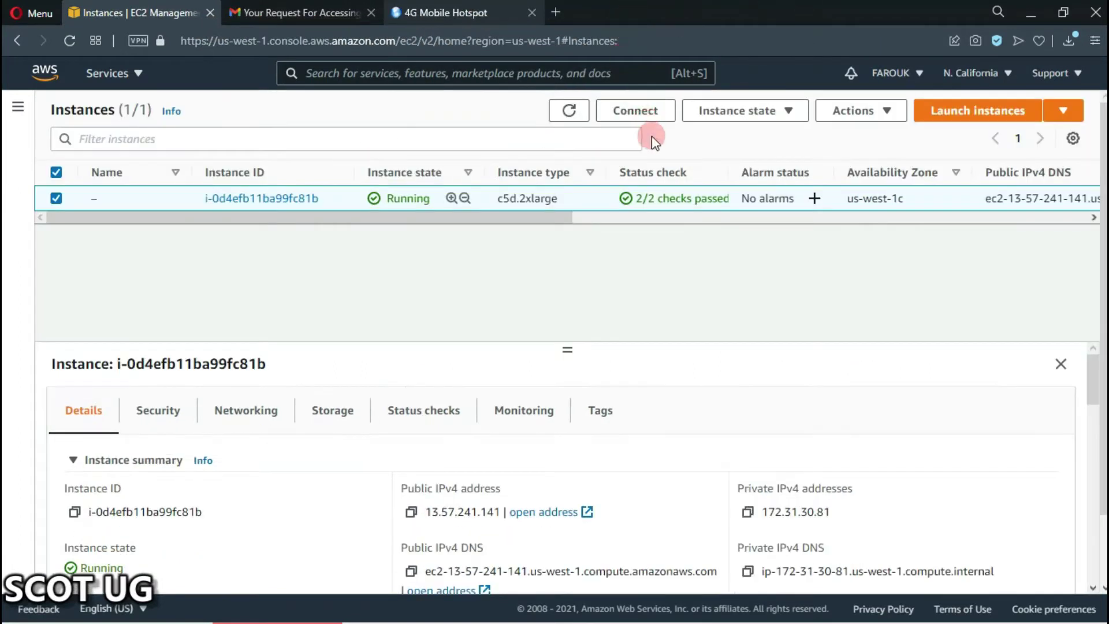
pyautogui.rightClick(597, 7)
pyautogui.press('Escape')
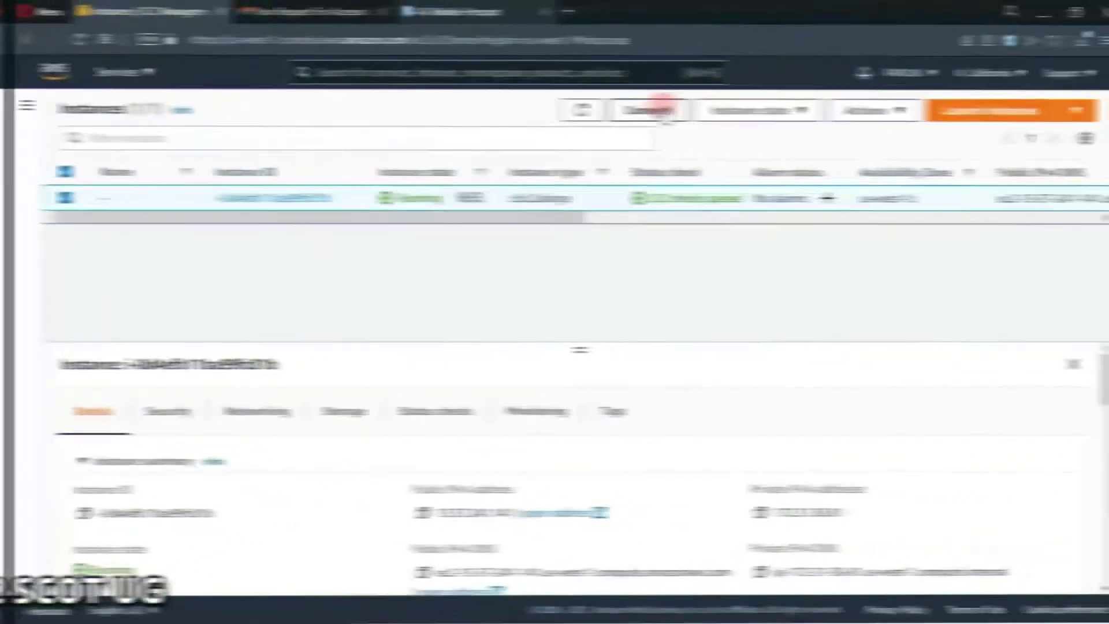
pyautogui.click(665, 108)
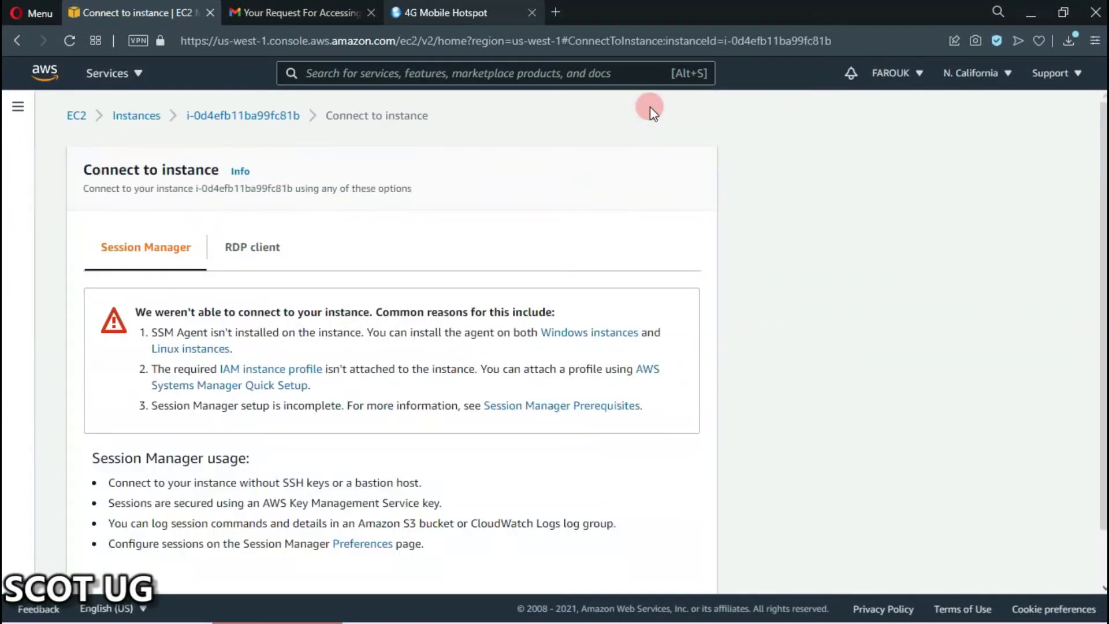
# Retrieve and decrypt the instance's Windows administrator password for the RDP client, using the key pair file hjasss.pem
pyautogui.click(248, 255)
pyautogui.scroll(-1, 346, 286)
pyautogui.click(171, 459)
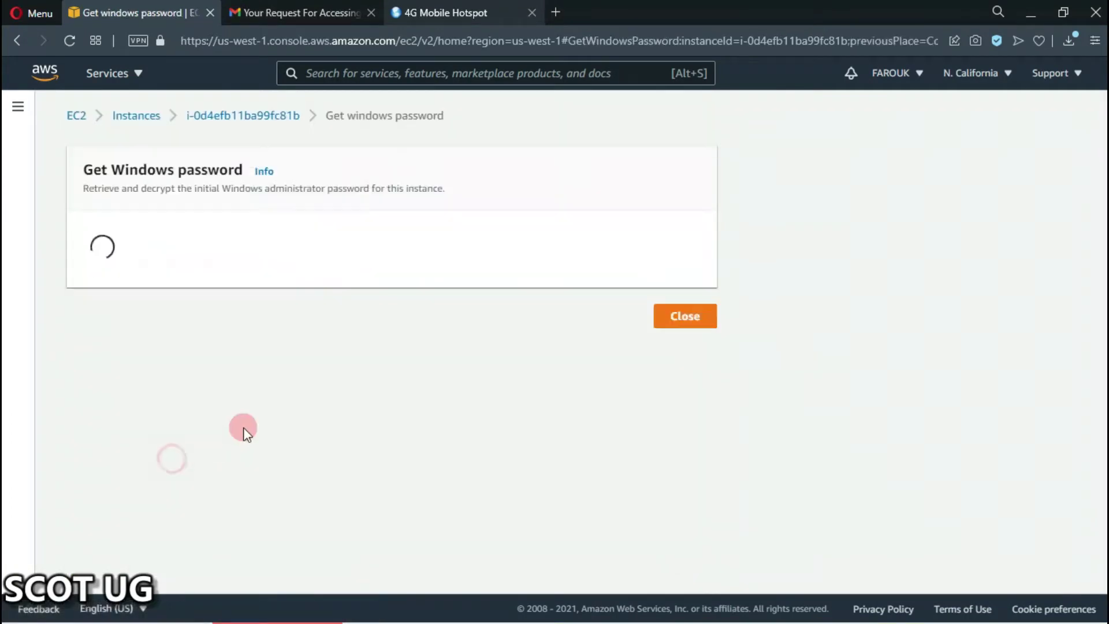
pyautogui.click(129, 373)
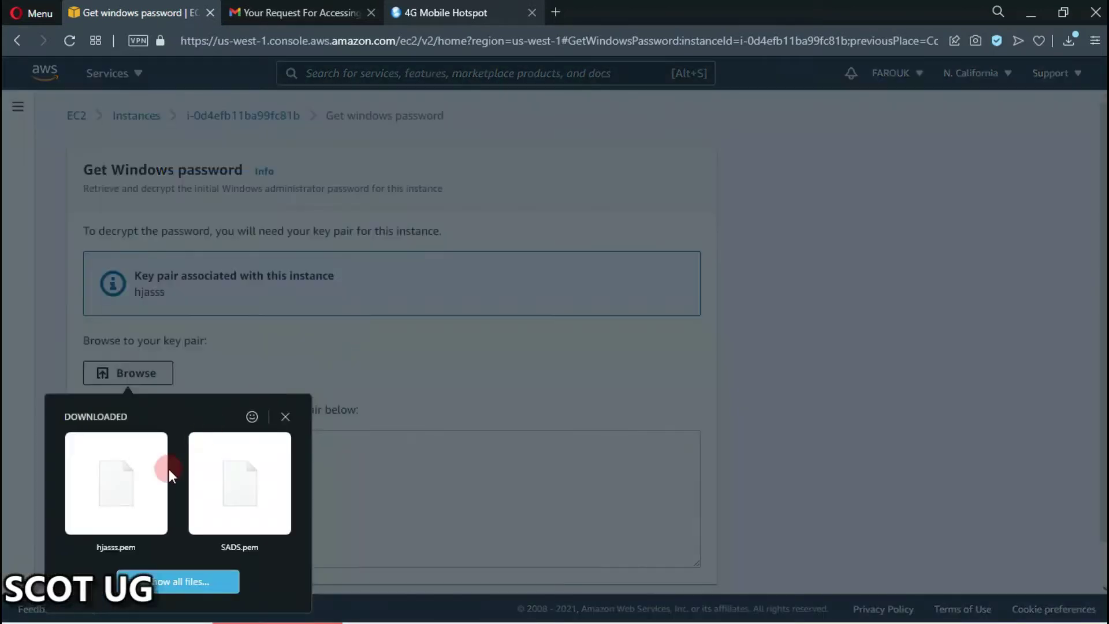
pyautogui.click(126, 509)
pyautogui.scroll(-2, 366, 347)
pyautogui.click(656, 563)
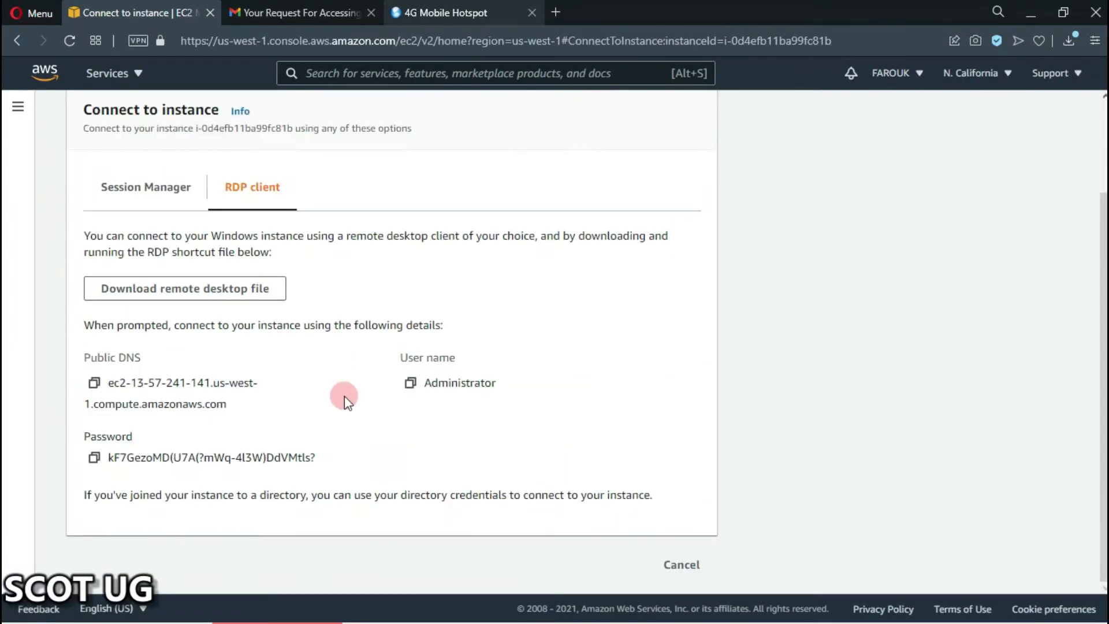
# Try to log on to 13.57.241.141 in Remote Desktop Connection with the decrypted password copied from the console, and dismiss the credentials prompt
pyautogui.click(94, 457)
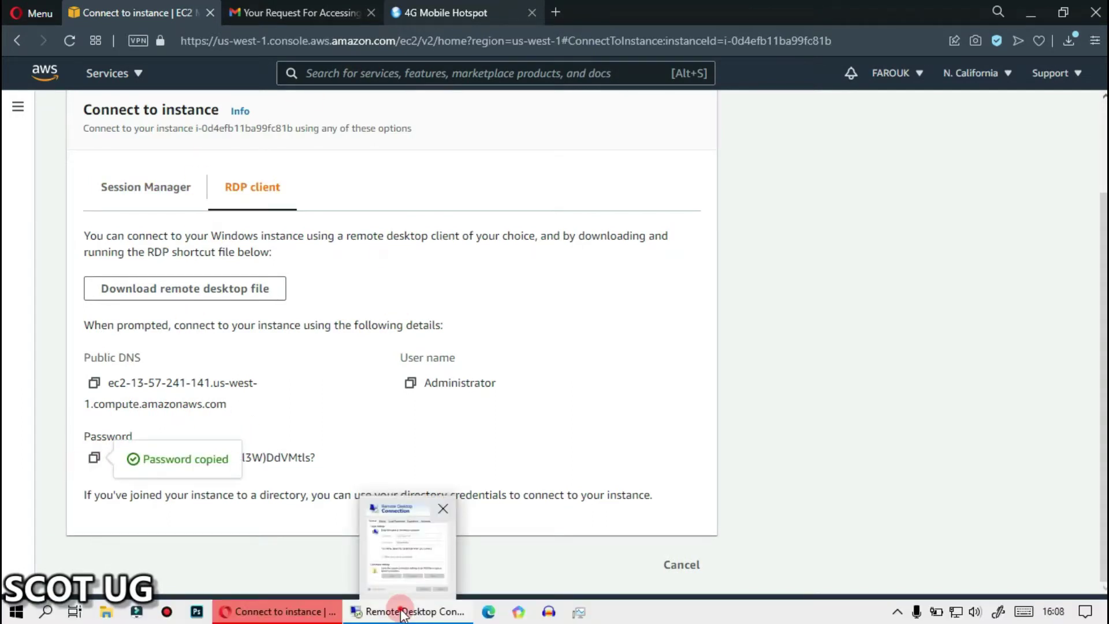
pyautogui.click(402, 613)
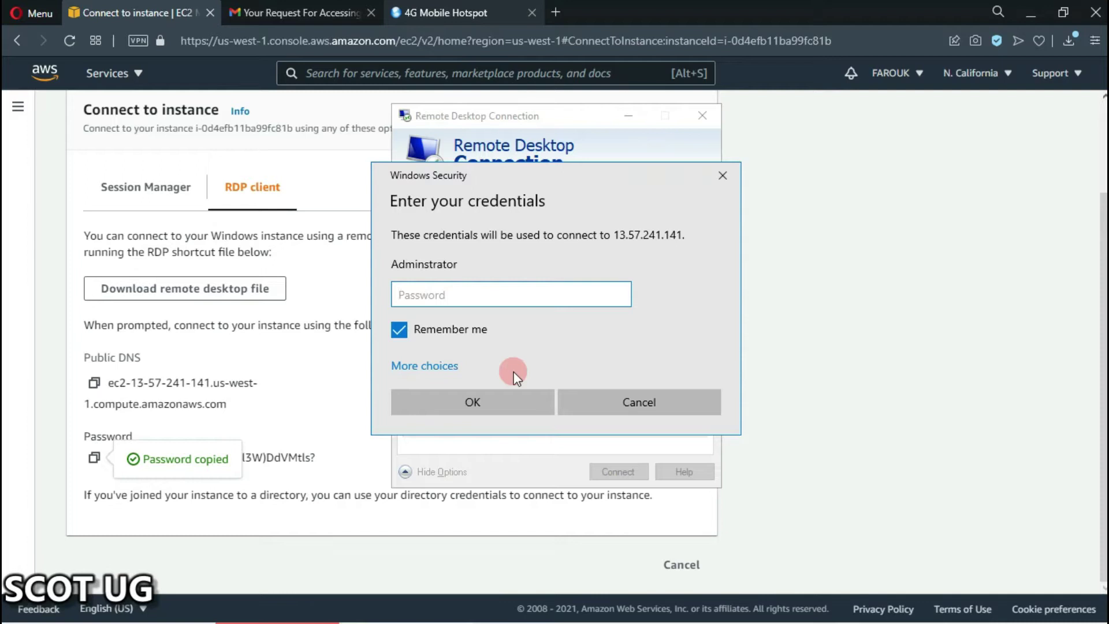
pyautogui.hotkey('ctrl', 'v')
pyautogui.click(483, 408)
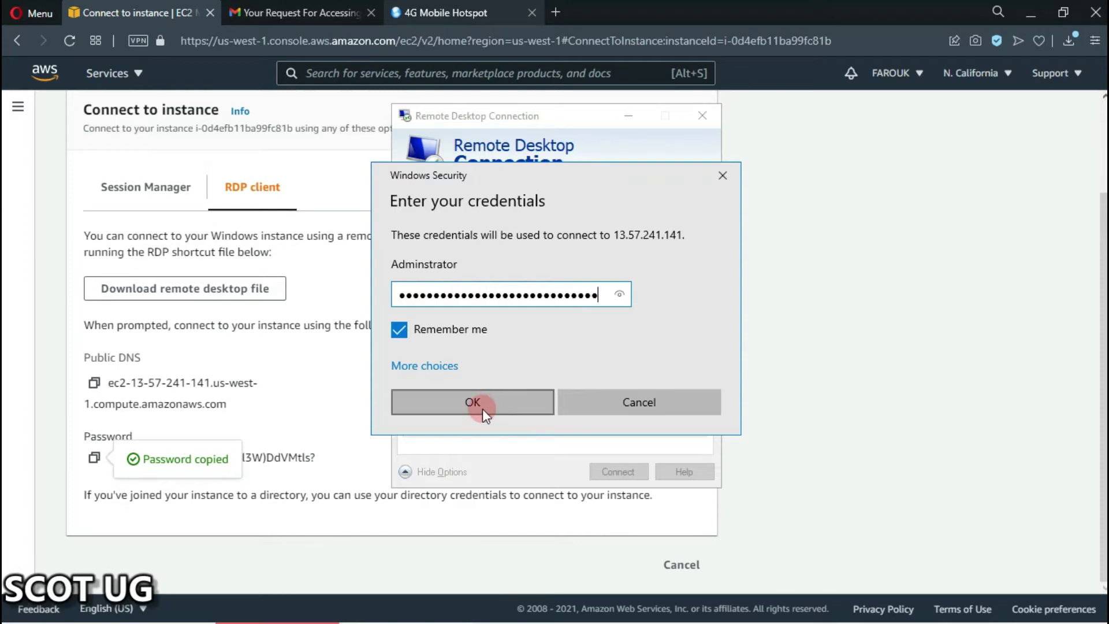
pyautogui.click(1033, 15)
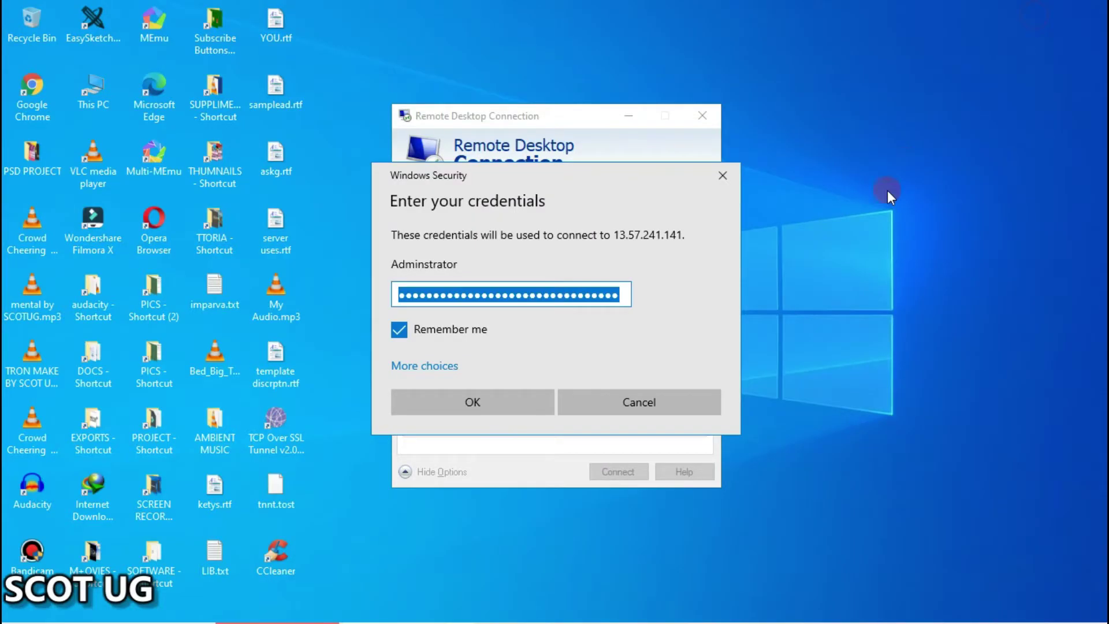
pyautogui.rightClick(843, 150)
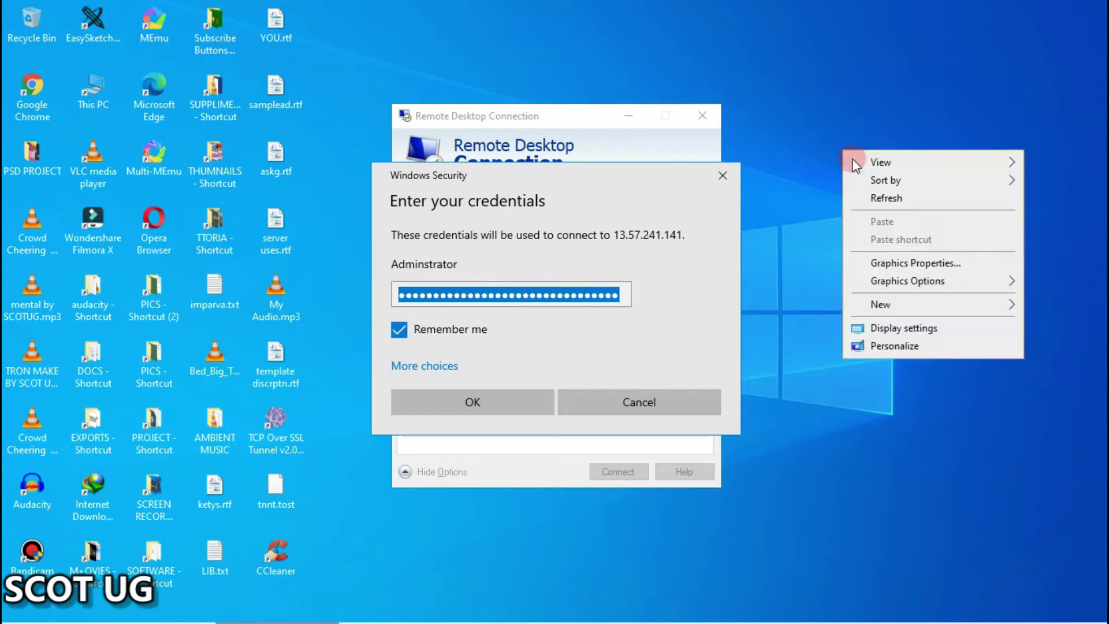
pyautogui.click(872, 200)
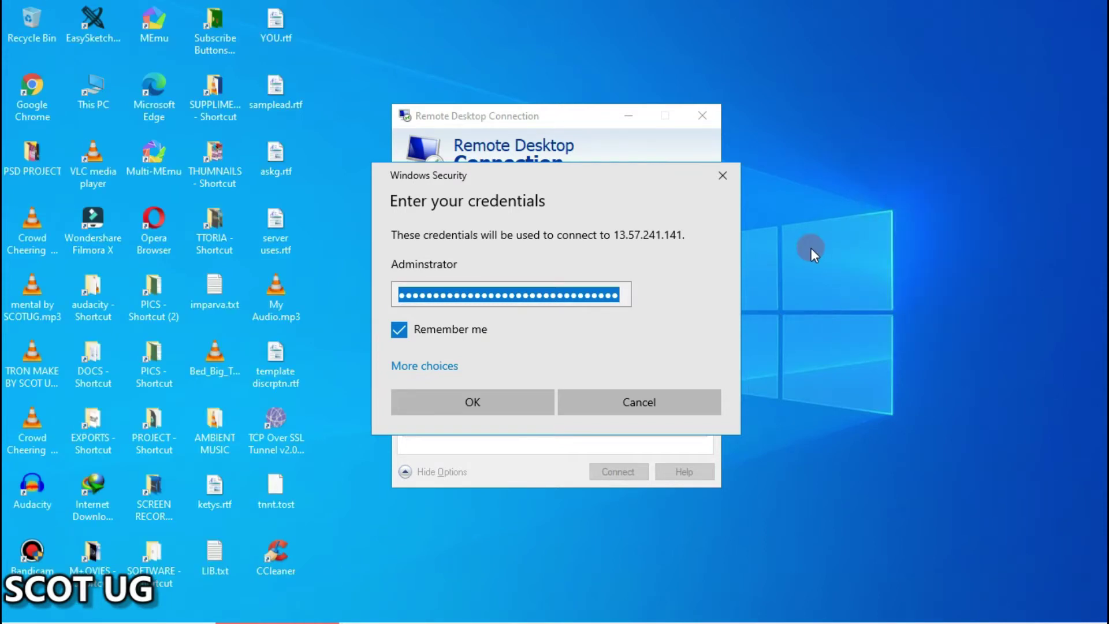
pyautogui.click(543, 402)
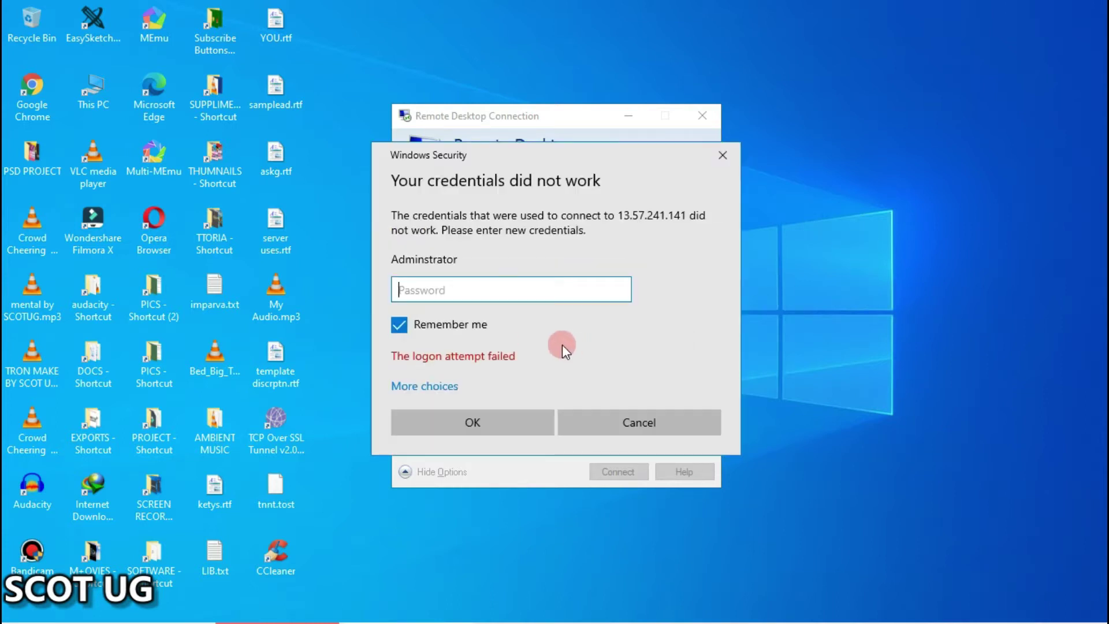
pyautogui.click(638, 432)
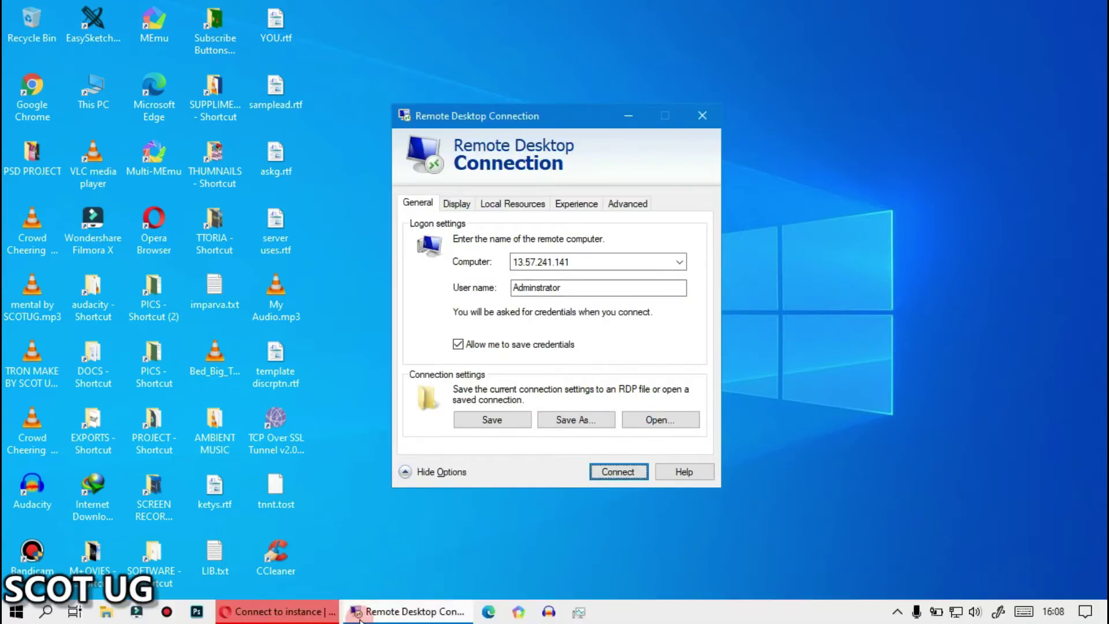
# Return to the EC2 console in the browser, dismiss the password decryption notice, and open the instance's details page from the instances list
pyautogui.moveTo(355, 617)
pyautogui.click(277, 611)
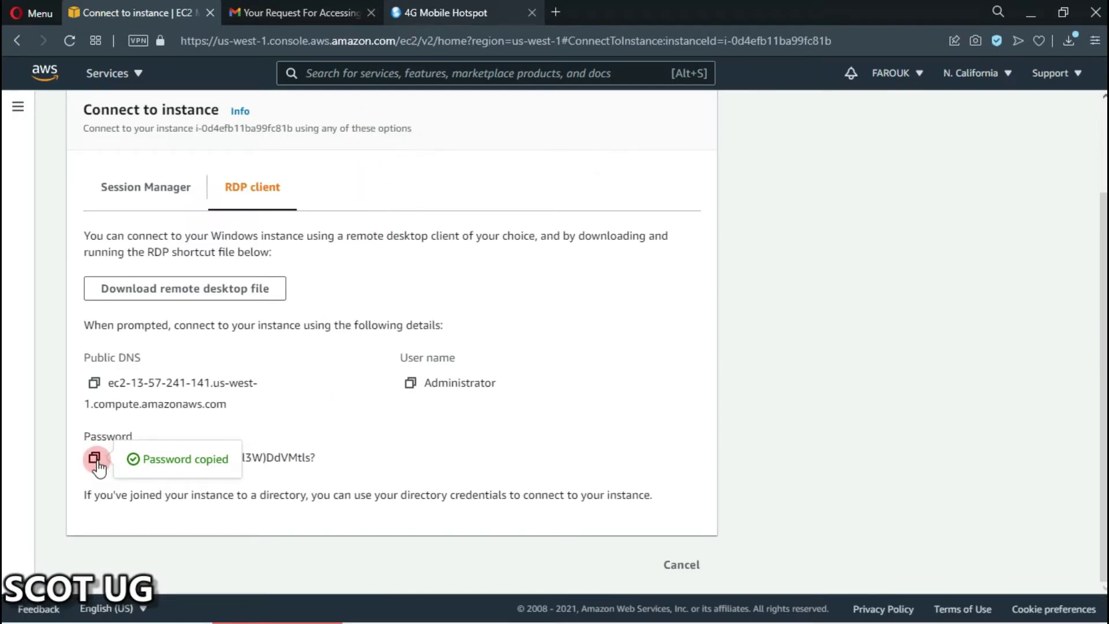
pyautogui.scroll(2, 125, 387)
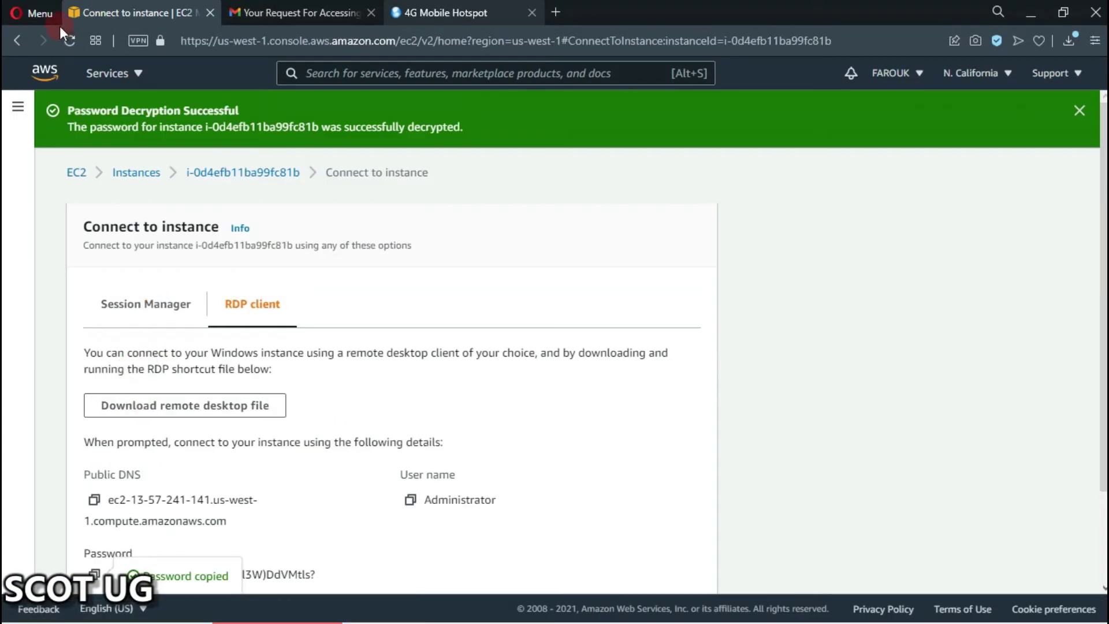
pyautogui.click(1080, 111)
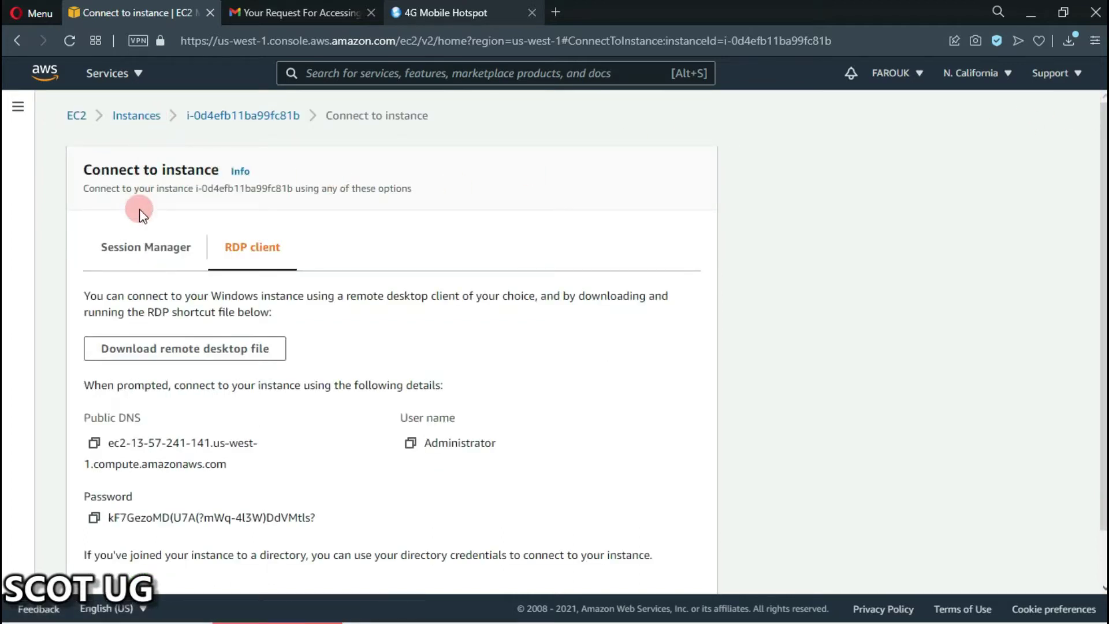
pyautogui.click(148, 122)
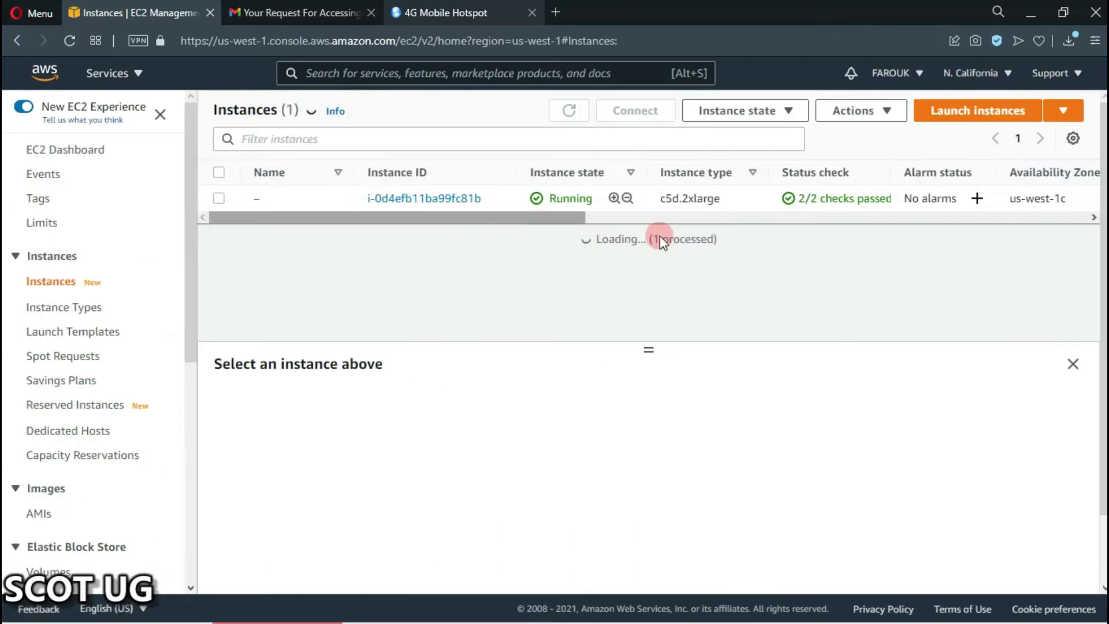
pyautogui.click(414, 199)
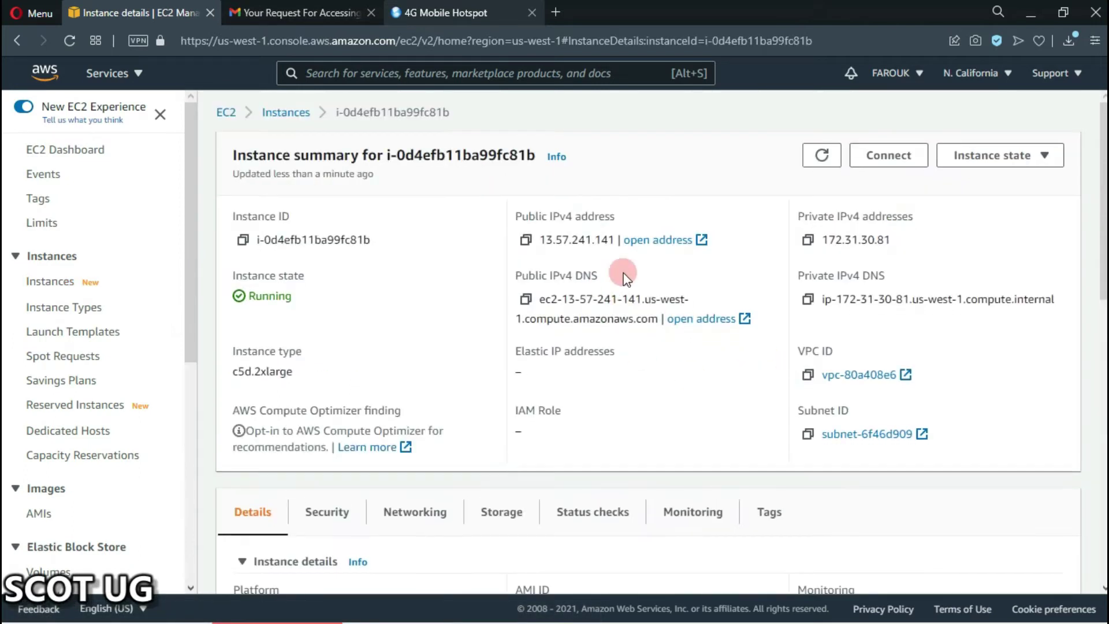
# Copy the instance's public IPv4 address, enter 13.57.241.141 as the computer in Remote Desktop Connection, save the settings and start connecting
pyautogui.click(526, 240)
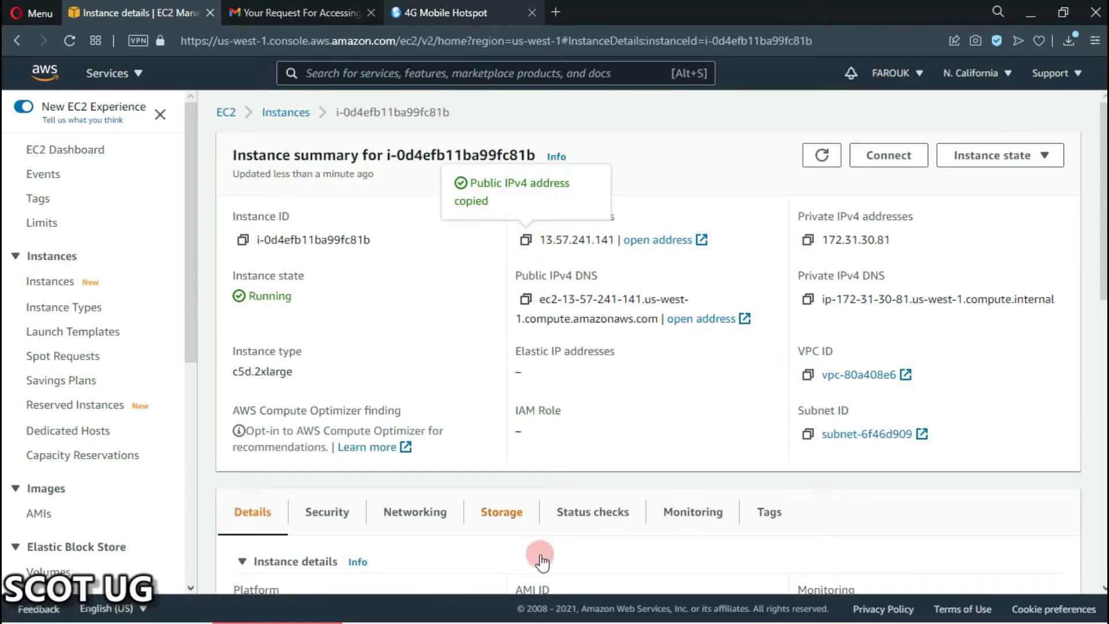
pyautogui.click(376, 609)
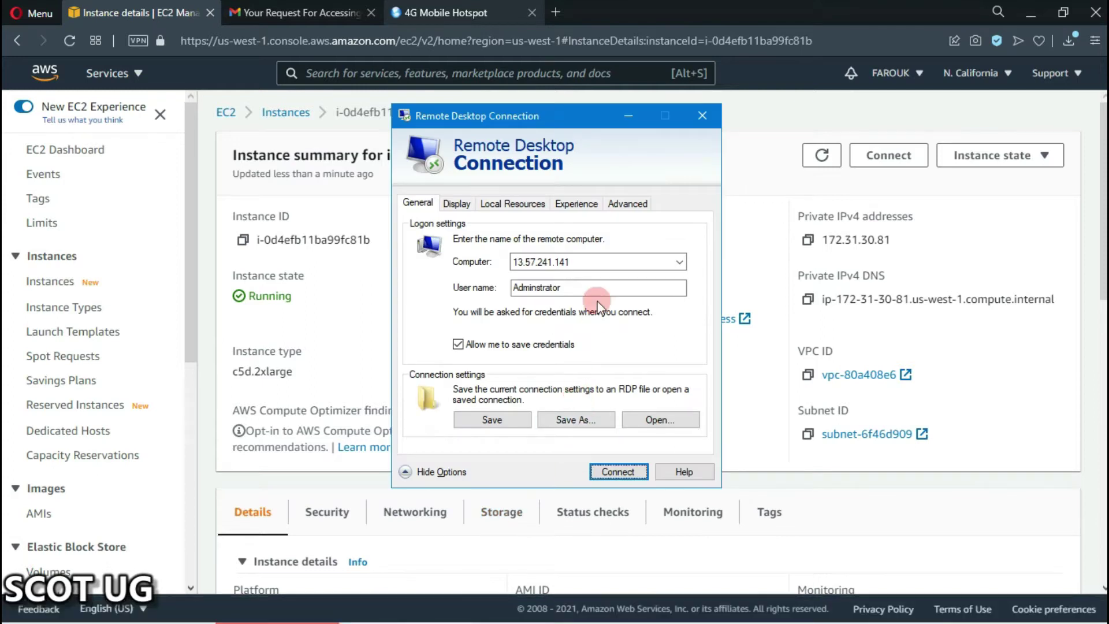
pyautogui.doubleClick(611, 262)
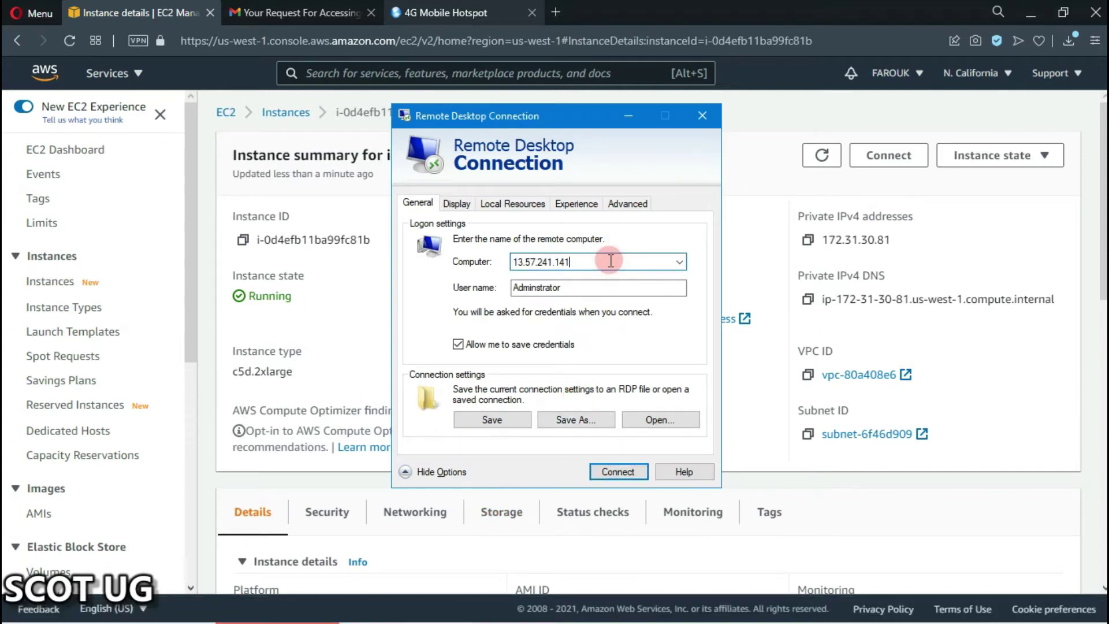
pyautogui.click(512, 424)
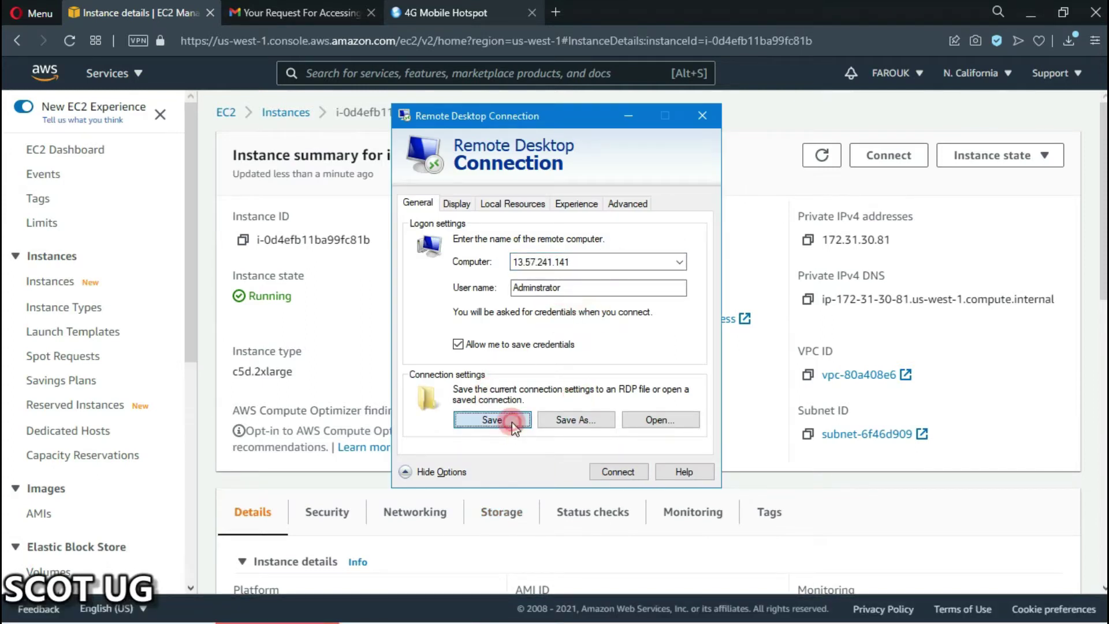
pyautogui.click(608, 471)
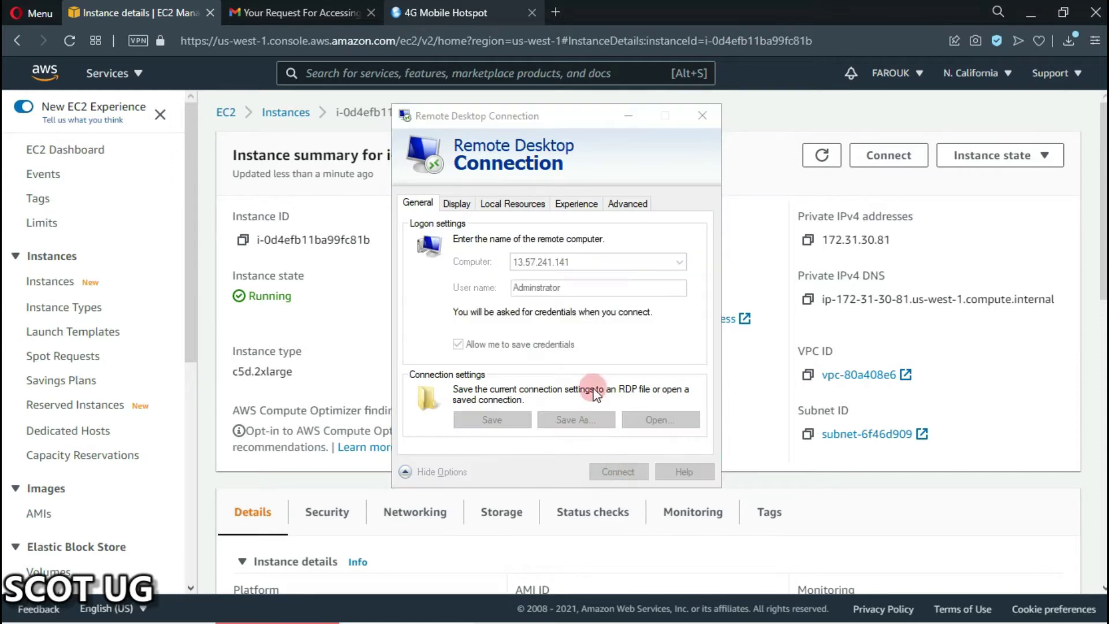
# Return to the EC2 console in the browser and open the instance's RDP client connection details
pyautogui.click(304, 282)
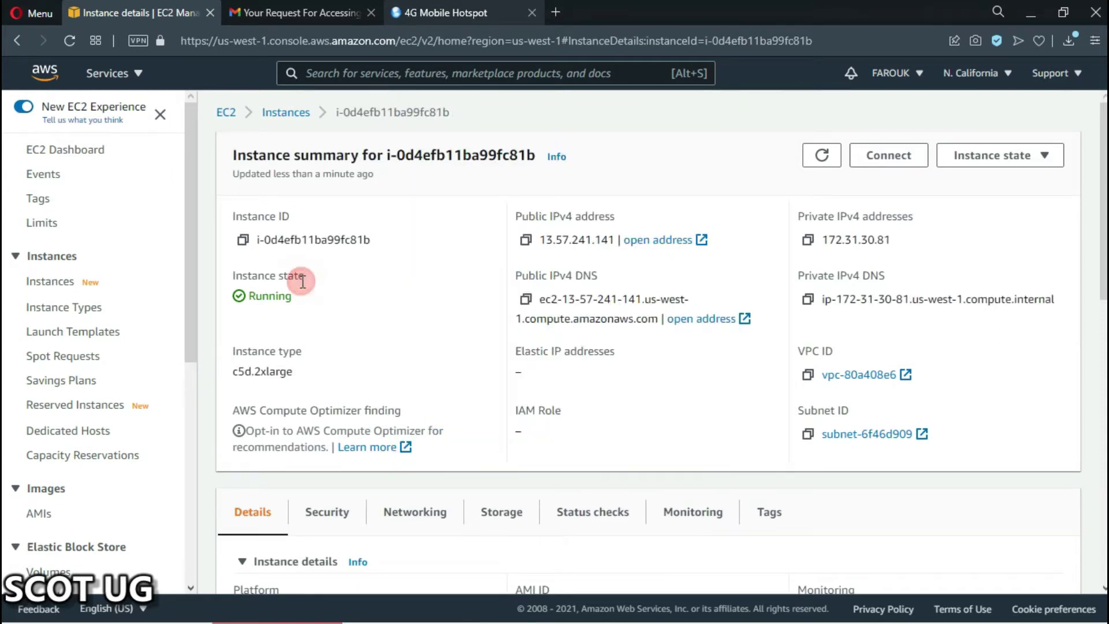
pyautogui.click(897, 166)
pyautogui.click(260, 248)
pyautogui.scroll(-1, 355, 332)
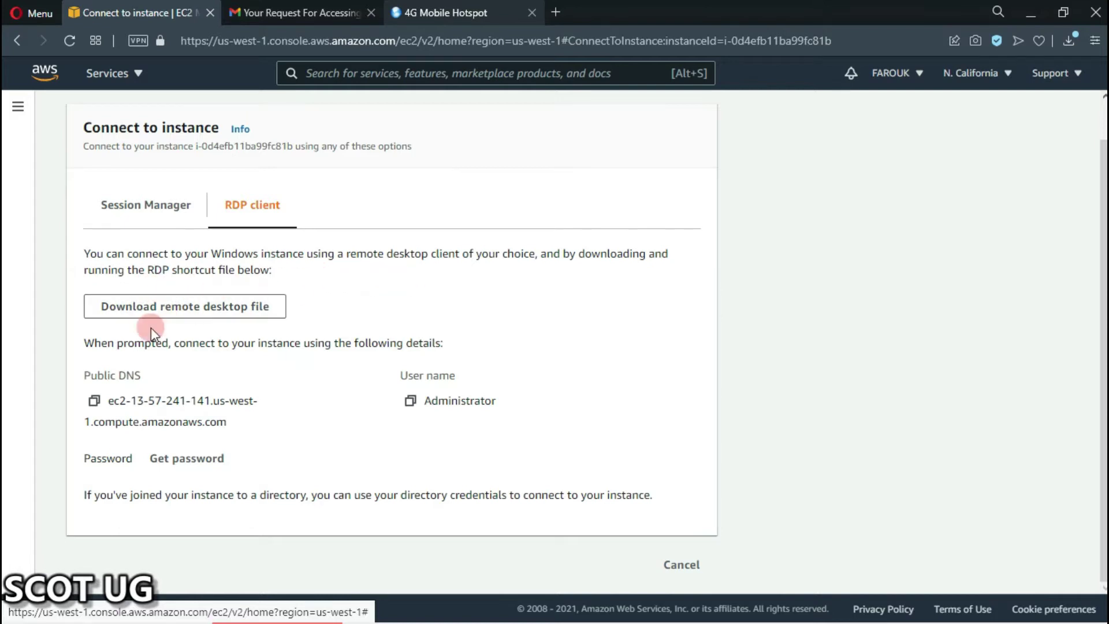
# Decrypt the instance's Windows administrator password with the key pair file hjasss.pem and copy the decrypted password
pyautogui.click(185, 462)
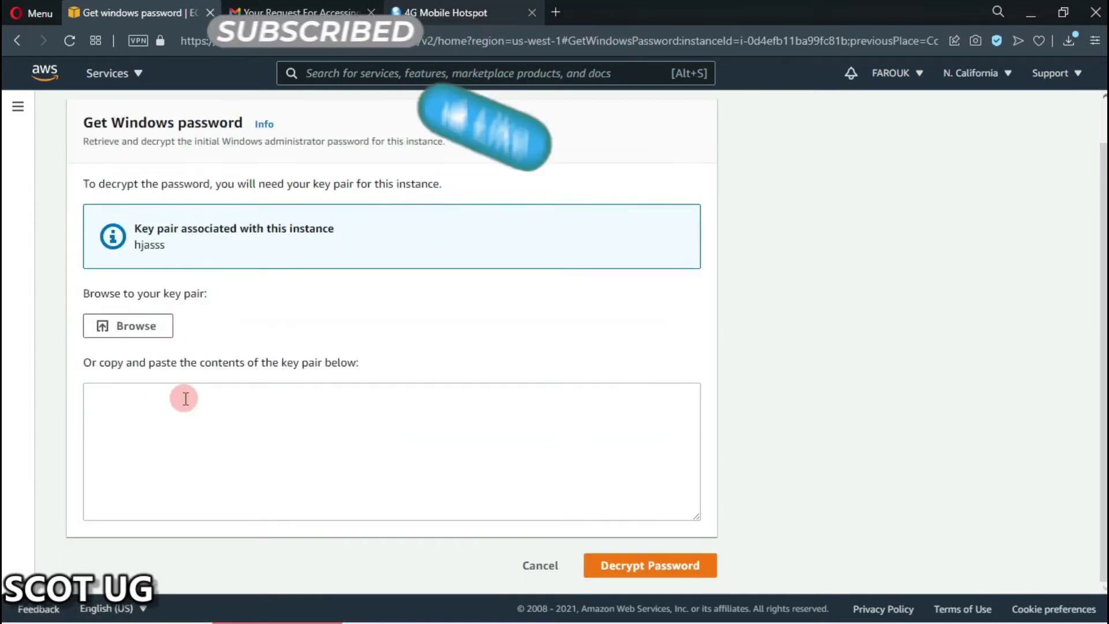
pyautogui.click(141, 328)
pyautogui.click(141, 431)
pyautogui.scroll(-6, 489, 439)
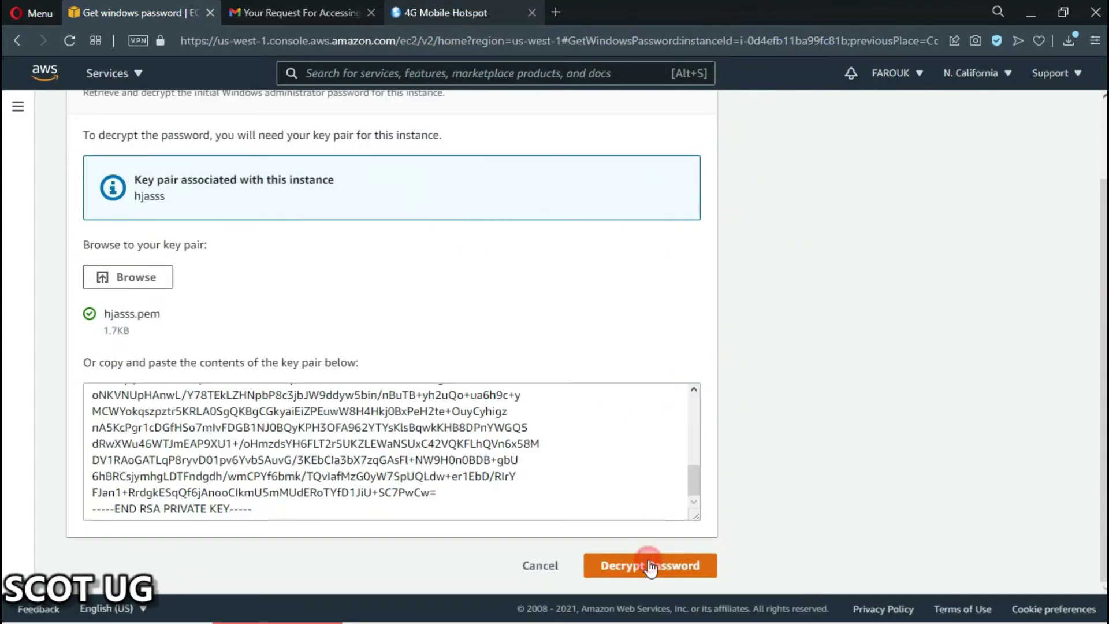
pyautogui.click(650, 566)
pyautogui.click(94, 458)
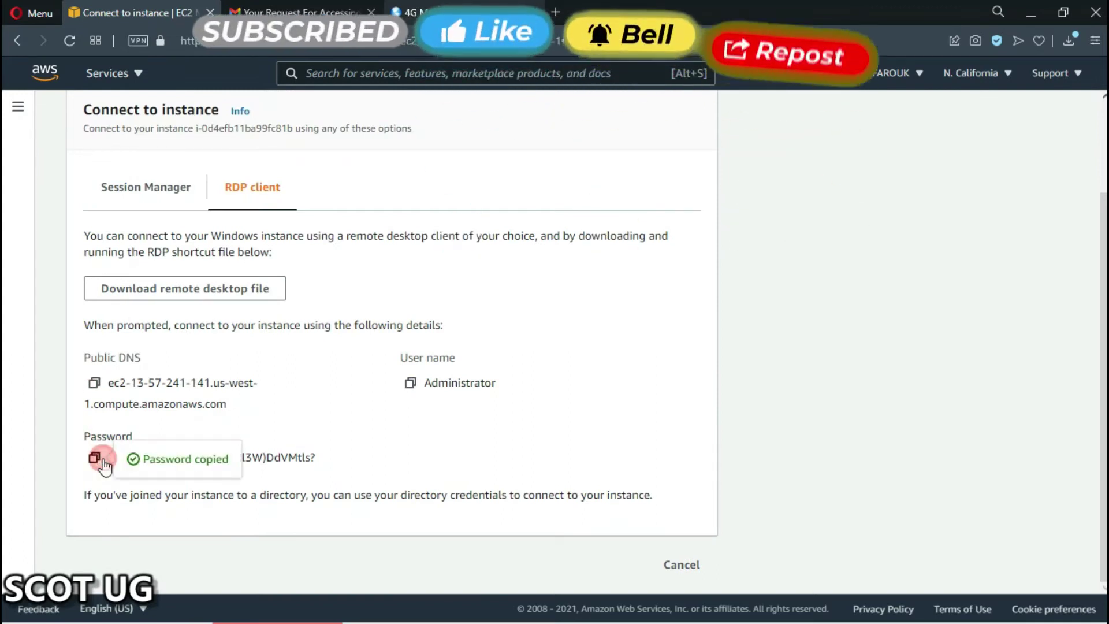
# Switch to Remote Desktop Connection and try to log on to 13.57.241.141 with the copied administrator password
pyautogui.moveTo(260, 621)
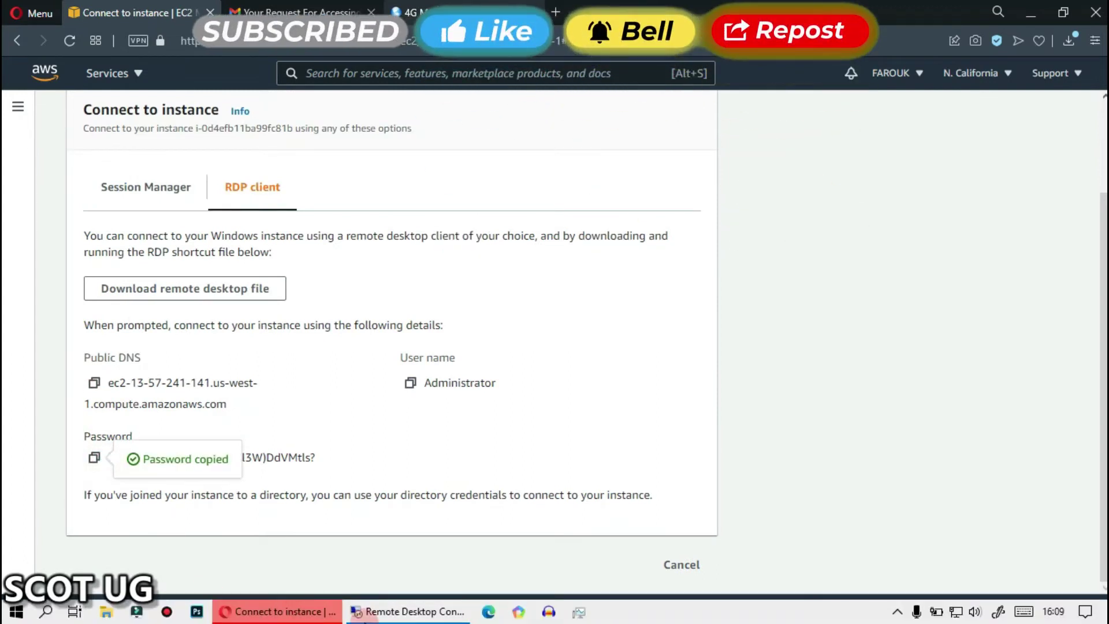
pyautogui.click(426, 617)
pyautogui.hotkey('ctrl', 'v')
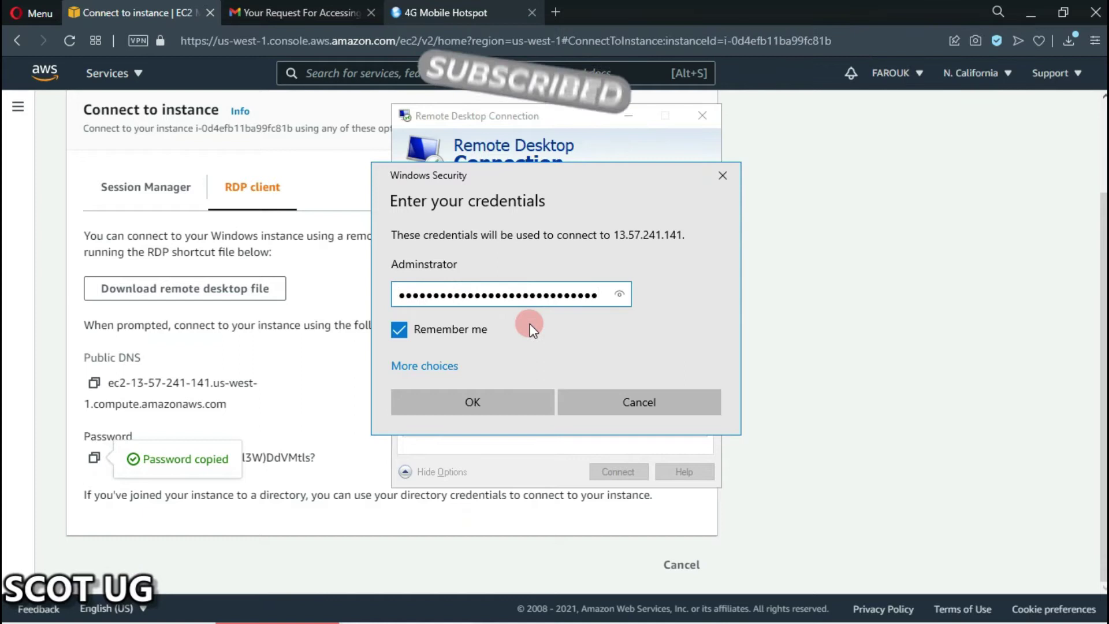
pyautogui.click(463, 397)
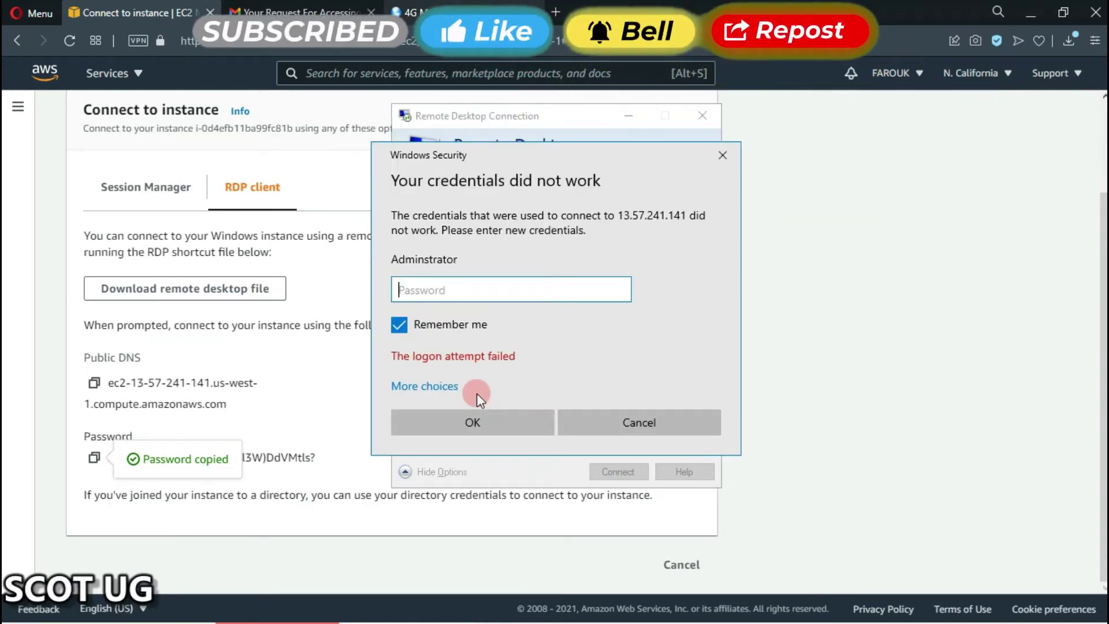
# Try the logon again with the copied administrator password, revealing it for a check, and dismiss the credentials prompt
pyautogui.click(482, 289)
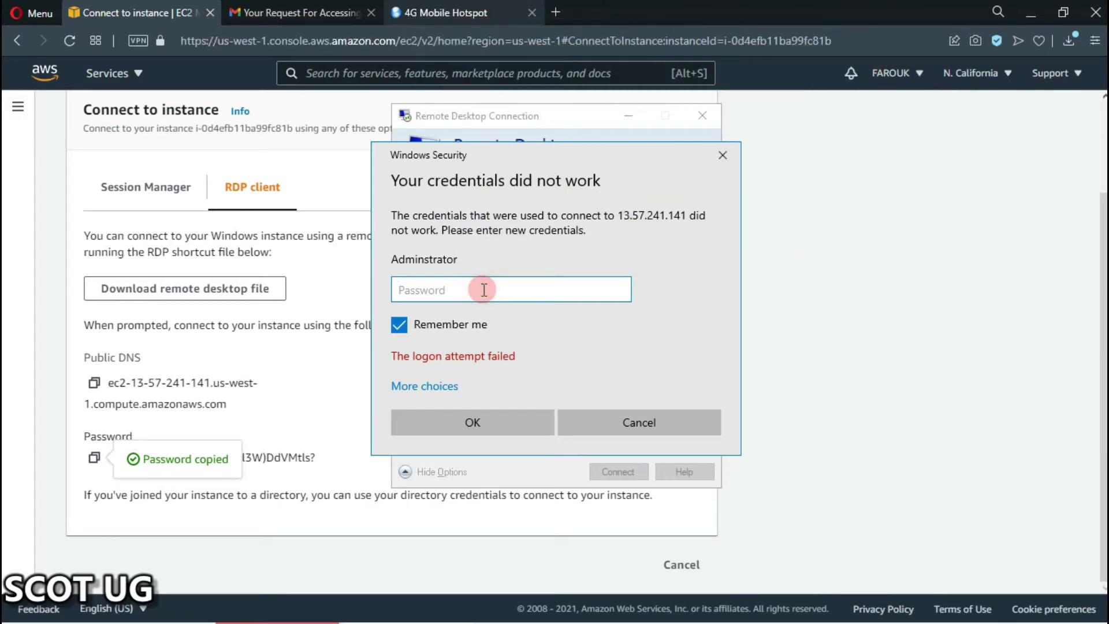
pyautogui.hotkey('ctrl', 'v')
pyautogui.click(620, 290)
pyautogui.click(620, 290)
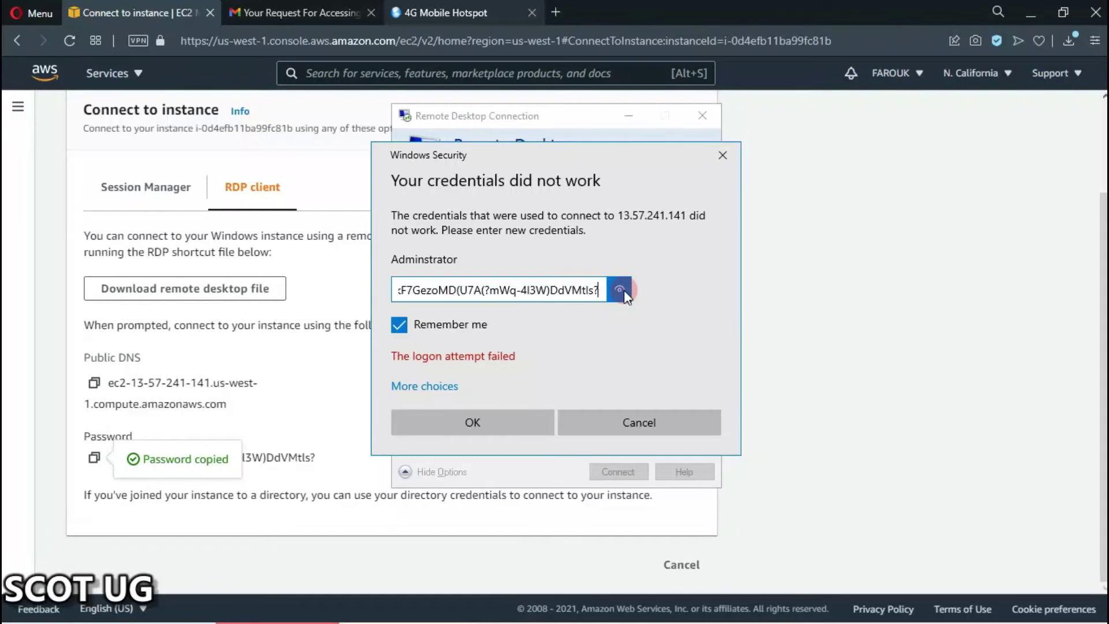
pyautogui.click(467, 327)
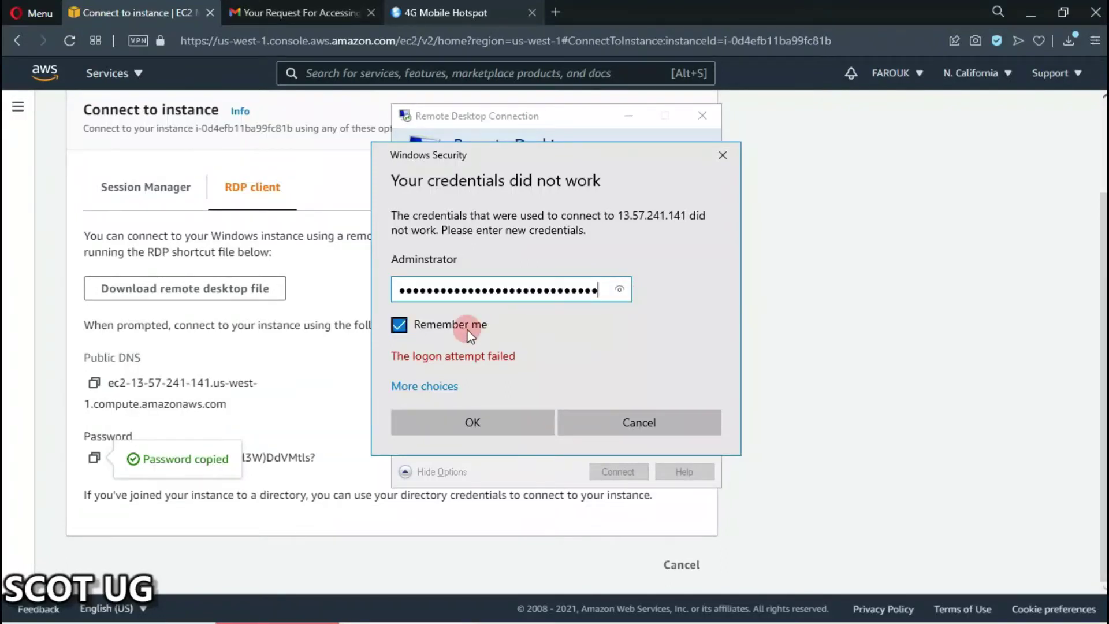
pyautogui.click(487, 424)
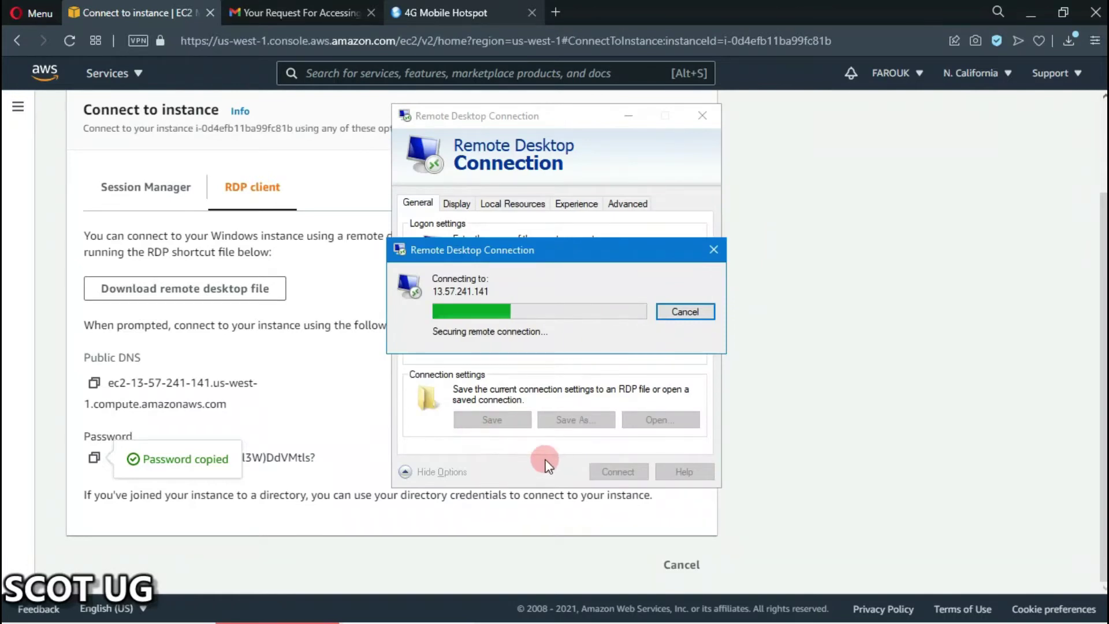
pyautogui.click(603, 437)
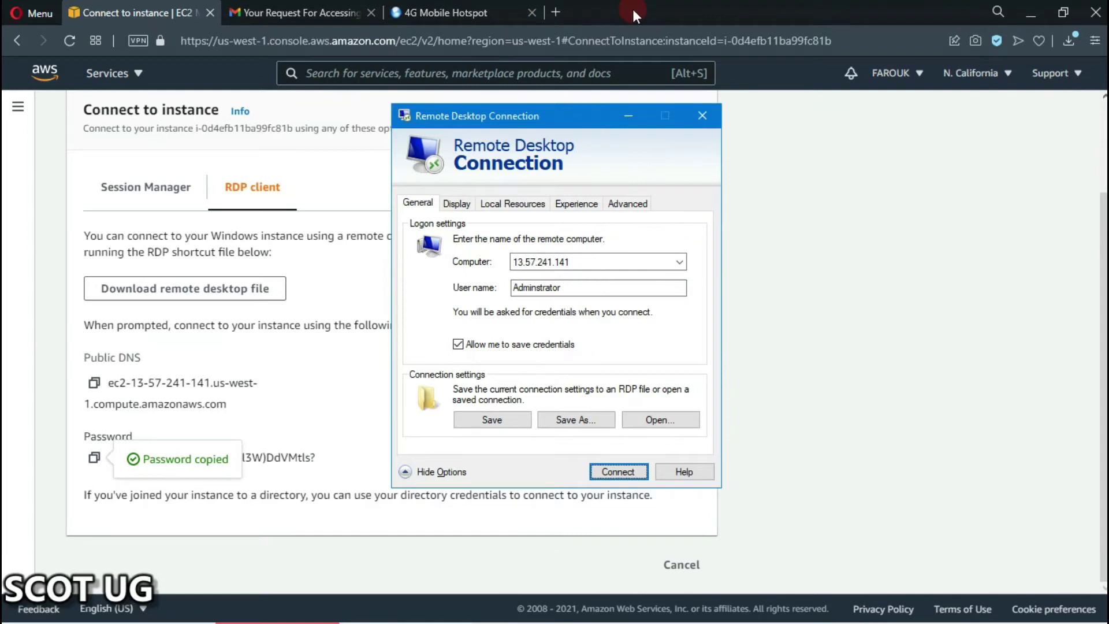
# Correct the spelling of the remote connection's user name to Administrator and save the connection settings
pyautogui.click(548, 290)
pyautogui.click(546, 287)
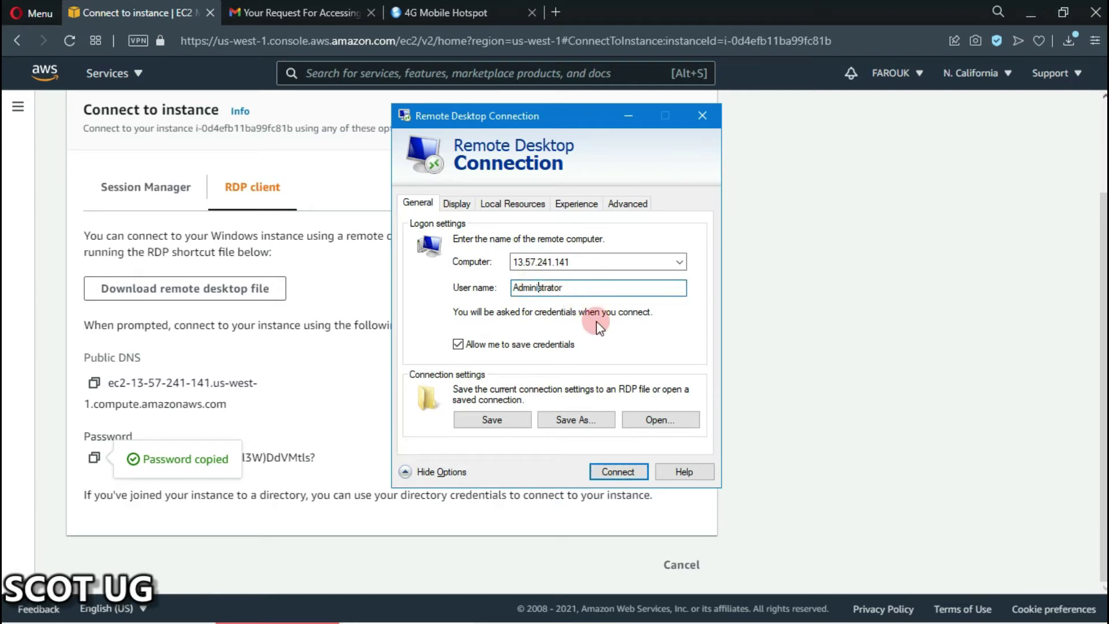
pyautogui.click(470, 420)
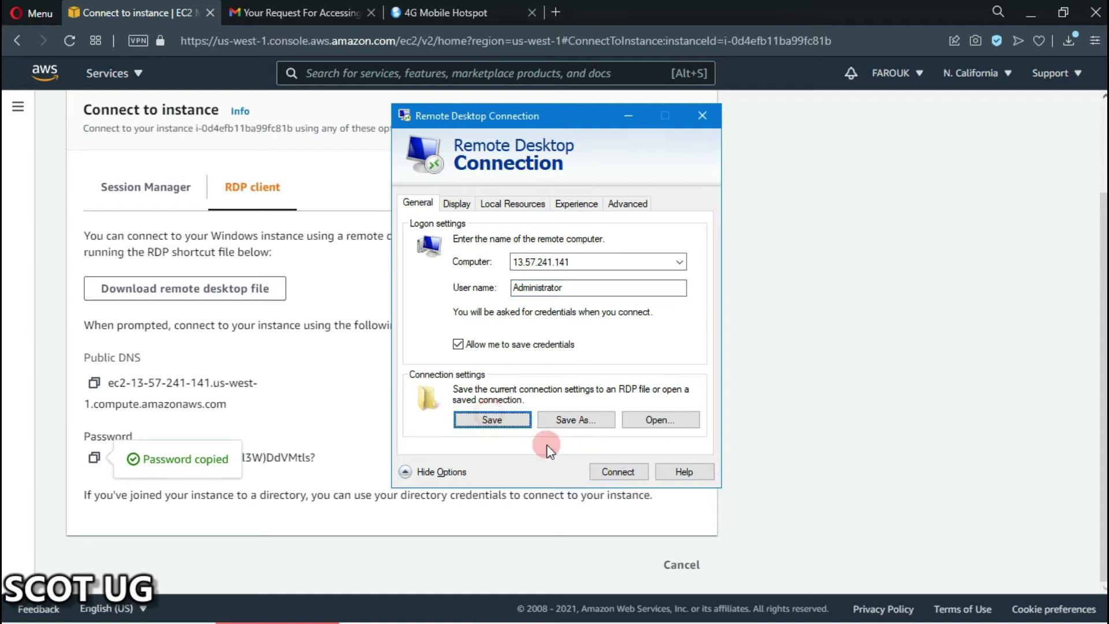
# Connect to 13.57.241.141 with the copied administrator password and accept the unverified certificate
pyautogui.click(621, 471)
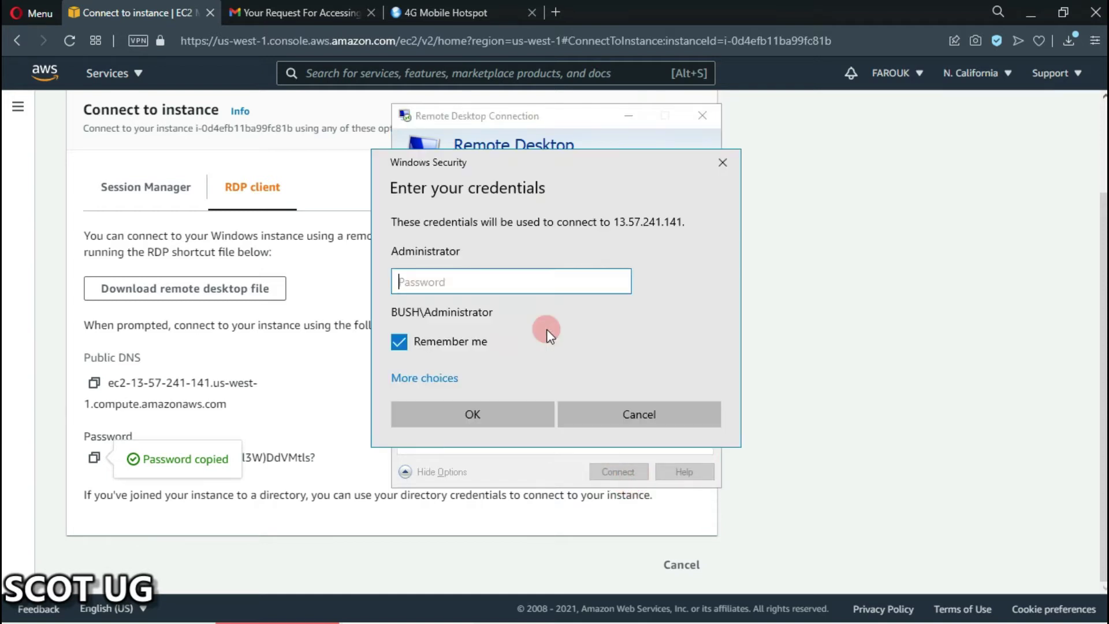
pyautogui.hotkey('ctrl', 'v')
pyautogui.click(546, 417)
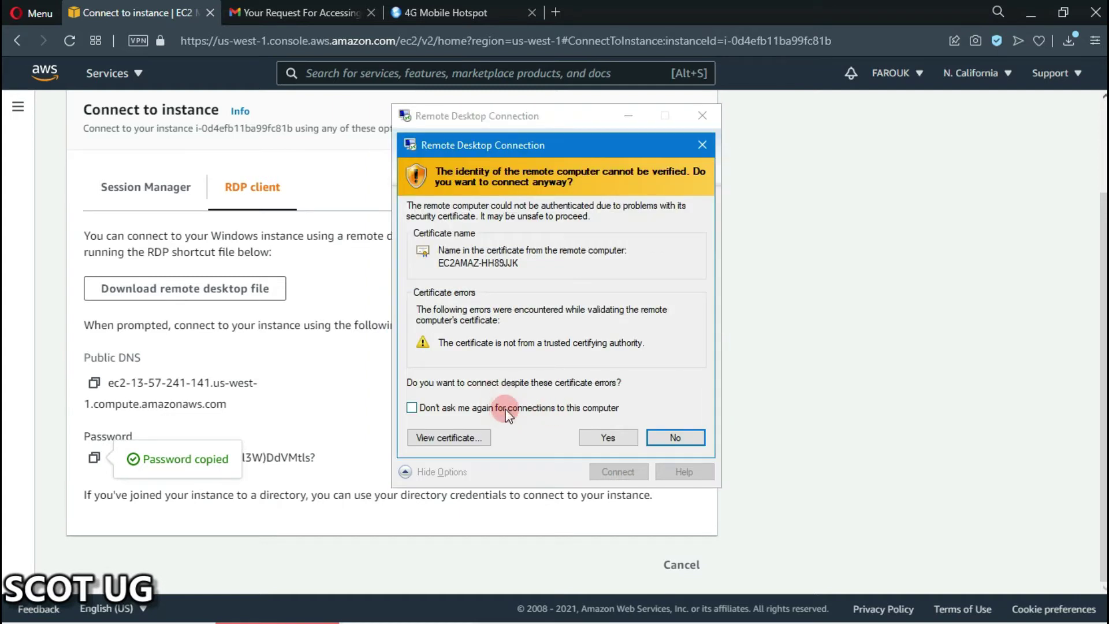
pyautogui.click(636, 441)
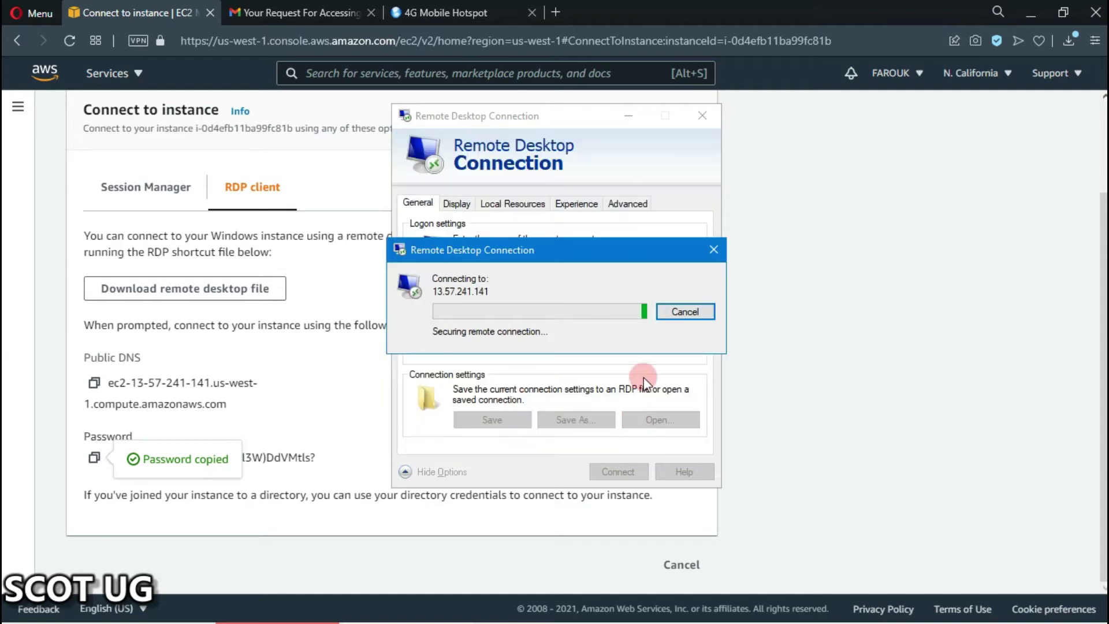
# Close the browser, refresh the local desktop, and maximize the 13.57.241.141 remote session window
pyautogui.click(1095, 13)
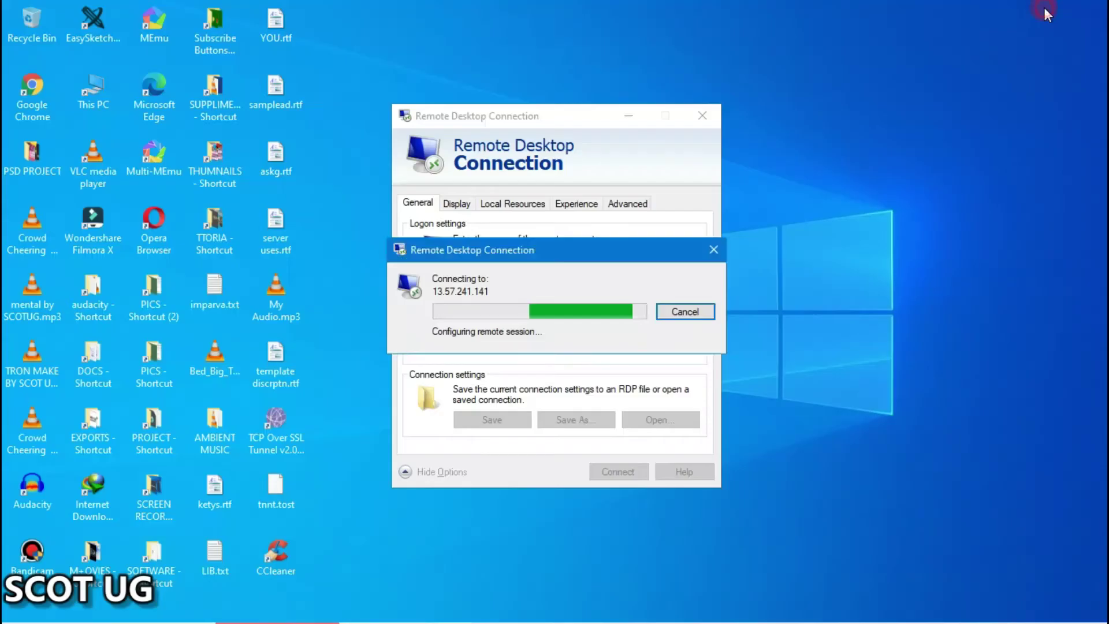
pyautogui.rightClick(931, 83)
pyautogui.click(966, 137)
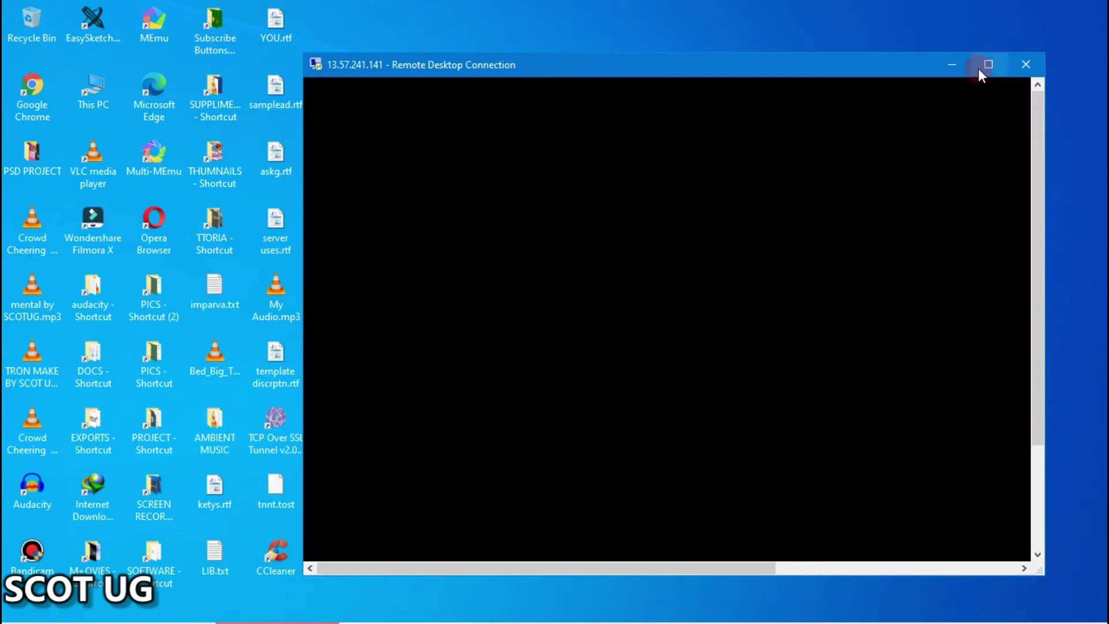
pyautogui.click(986, 66)
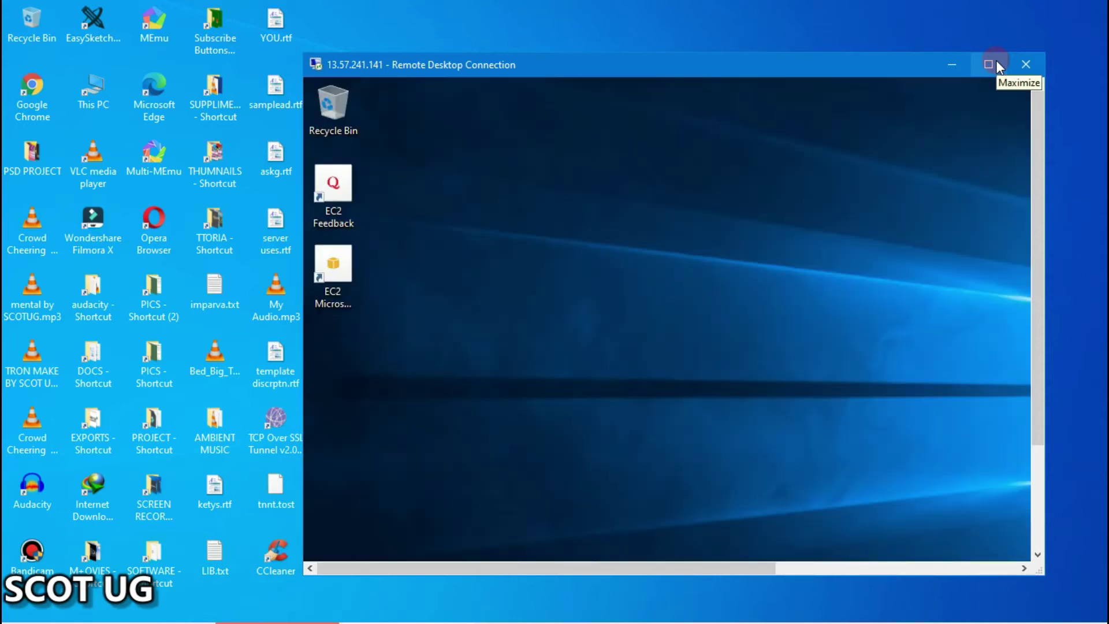
pyautogui.click(989, 64)
# Refresh the remote desktop and decline making the PC discoverable on Network 2
pyautogui.rightClick(483, 168)
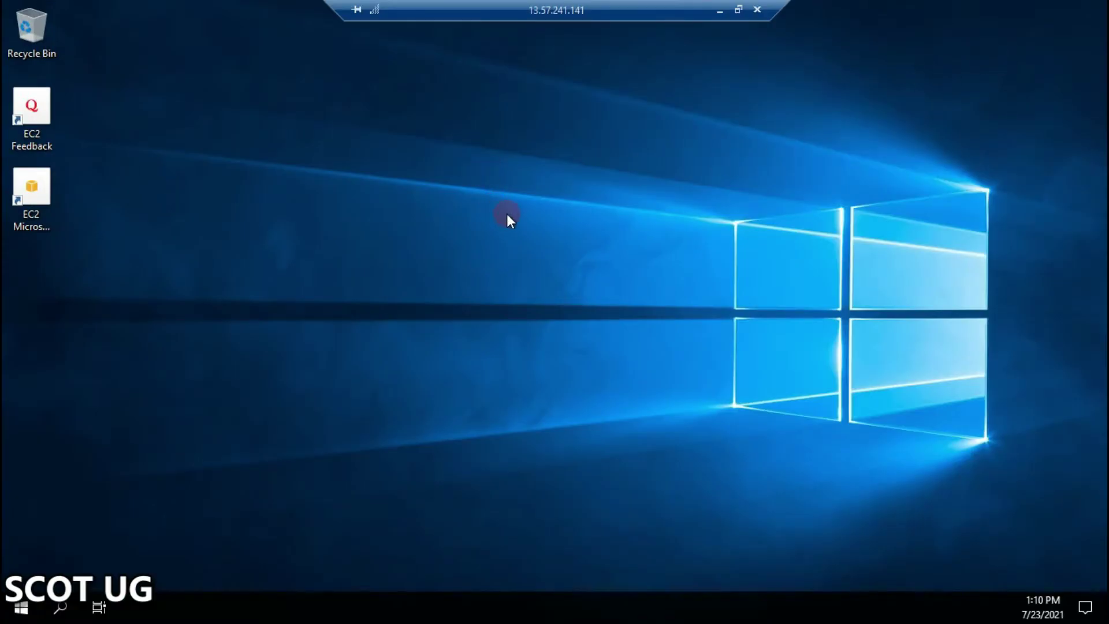
pyautogui.click(519, 225)
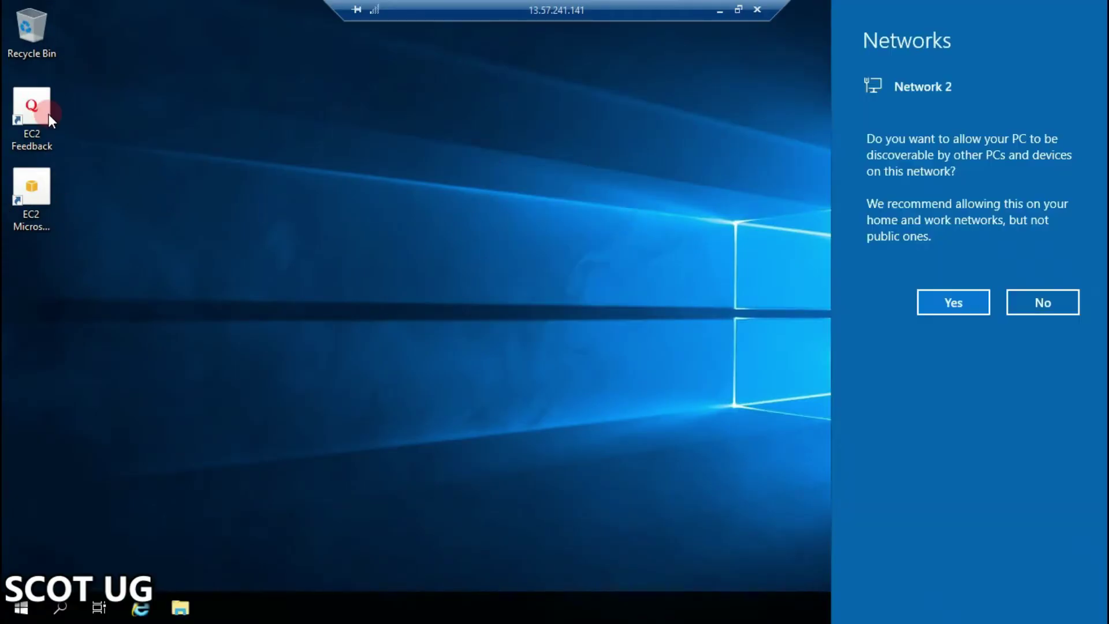
pyautogui.click(1068, 296)
# Delete the EC2 Feedback and EC2 Microsoft Windows Guide shortcuts from the remote desktop by moving them to the Recycle Bin
pyautogui.moveTo(36, 115); pyautogui.dragTo(26, 32)
pyautogui.moveTo(38, 191); pyautogui.dragTo(97, 50)
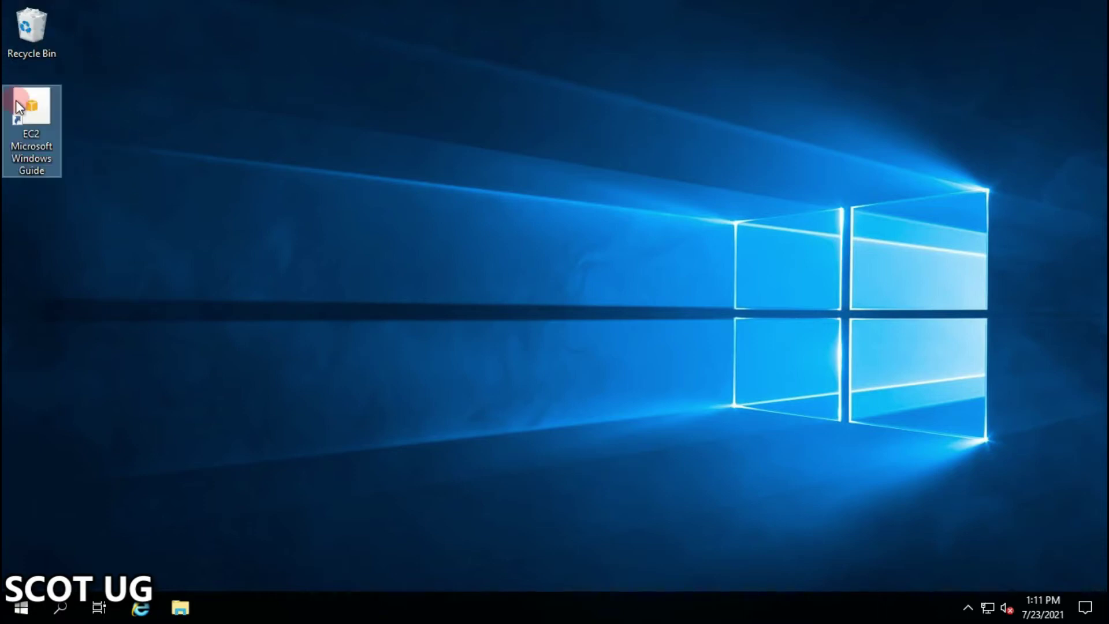
pyautogui.moveTo(32, 106); pyautogui.dragTo(110, 27)
pyautogui.moveTo(55, 112); pyautogui.dragTo(40, 23)
pyautogui.click(271, 89)
# Set the remote desktop's background to the underwater swimmer picture in the personalization settings, and close the settings
pyautogui.rightClick(394, 96)
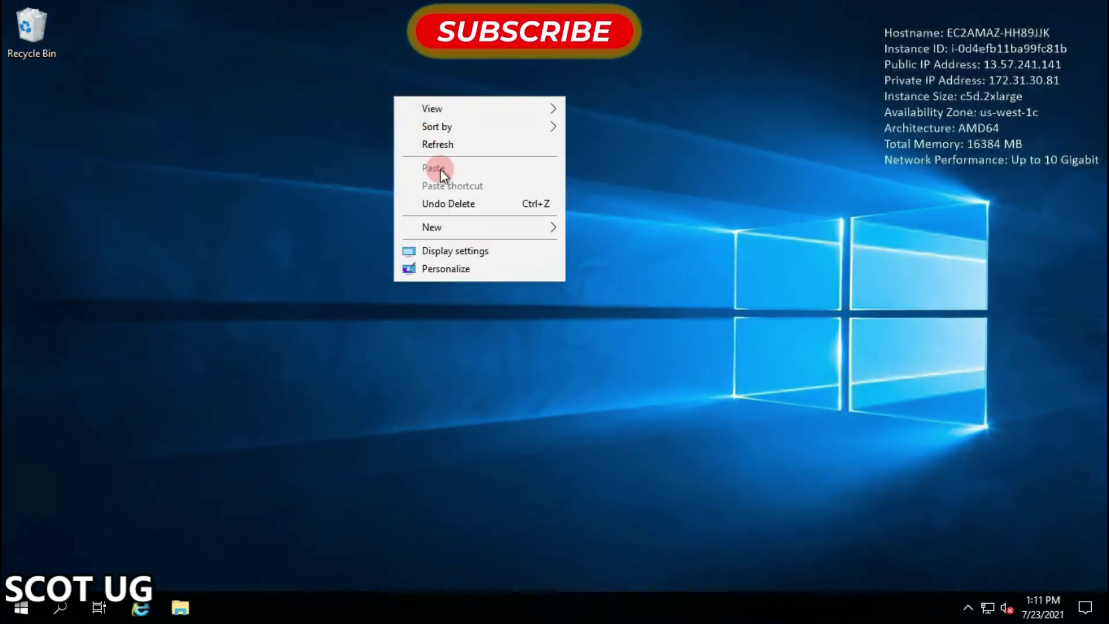
pyautogui.click(474, 269)
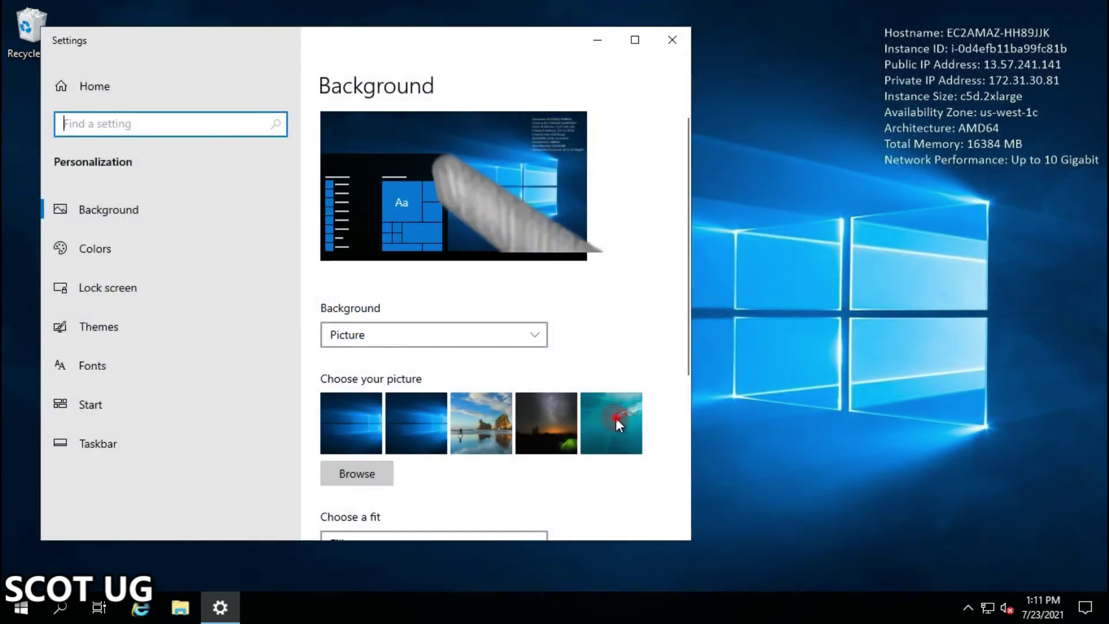
pyautogui.click(616, 418)
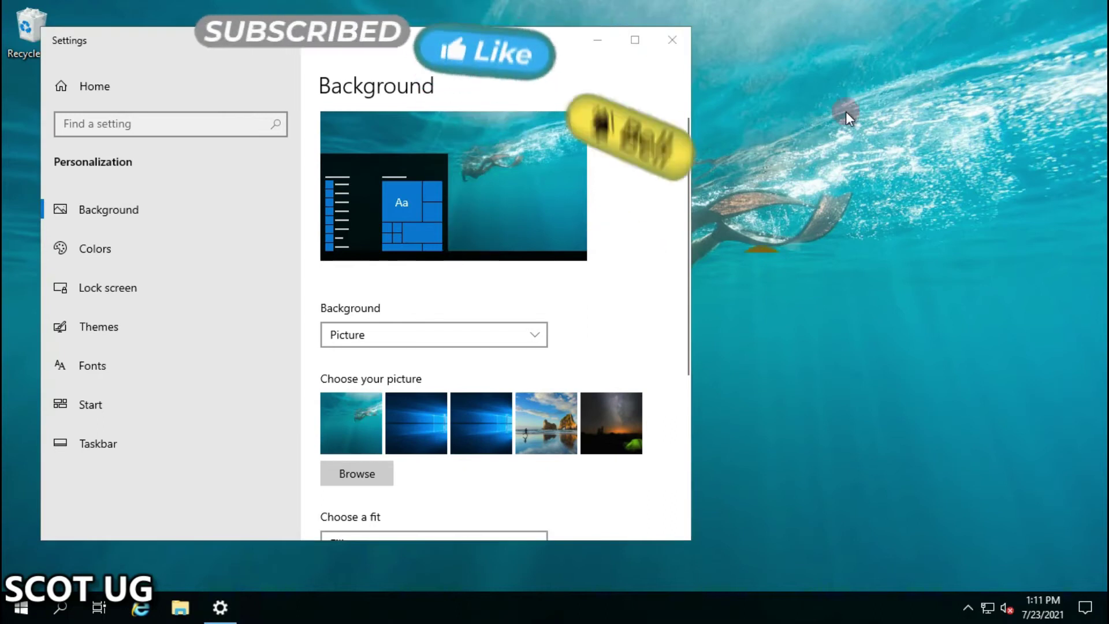
pyautogui.hotkey('alt', 'F4')
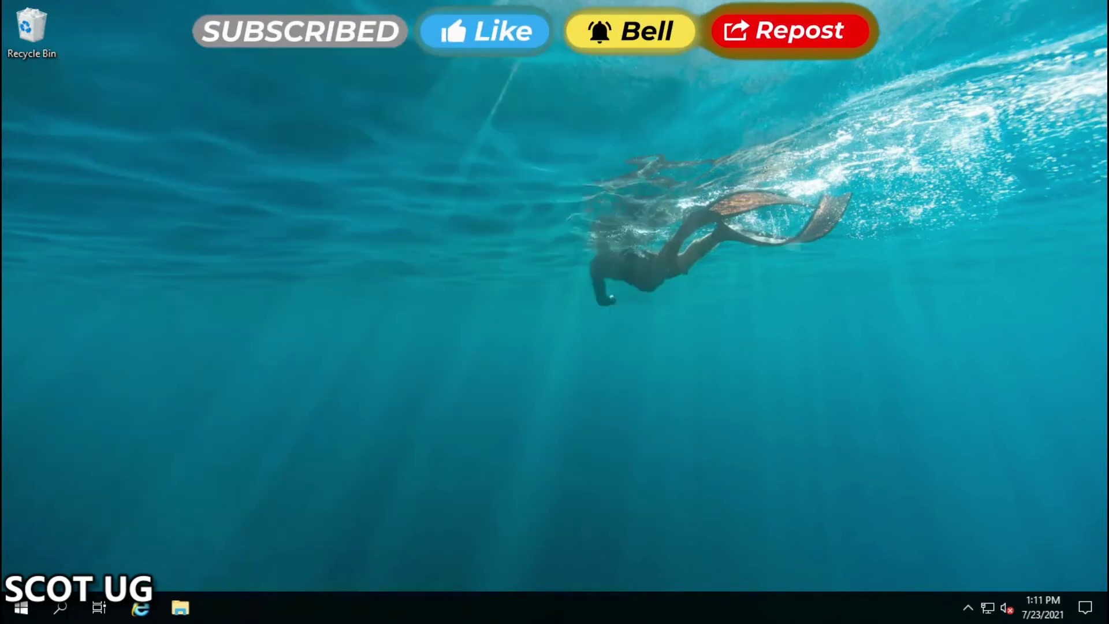
# Open the display settings of the remote desktop
pyautogui.rightClick(103, 76)
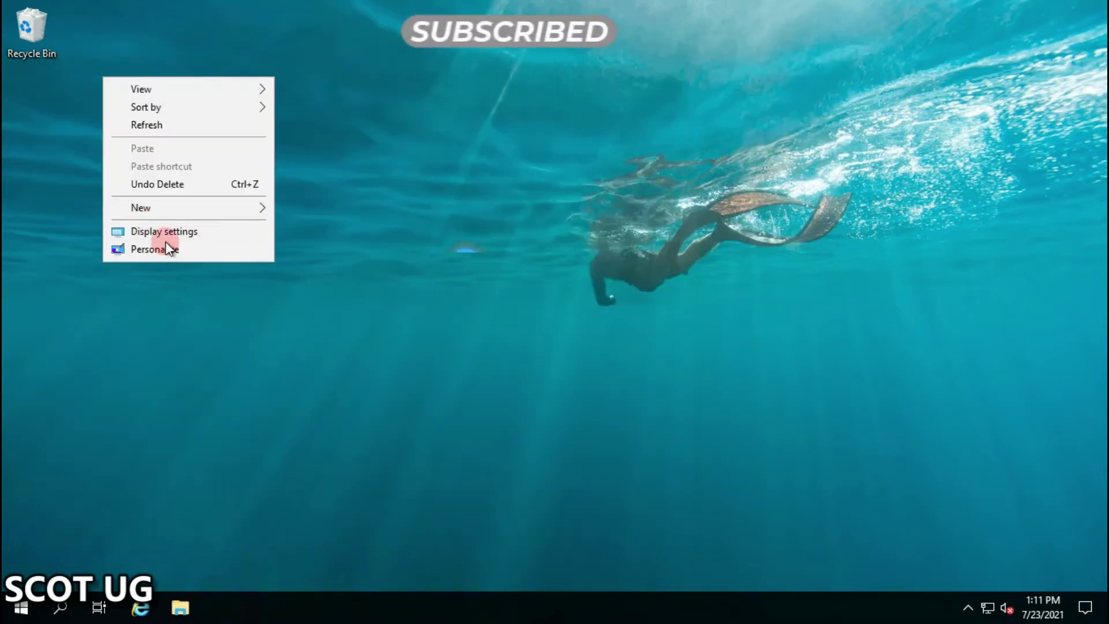
pyautogui.click(169, 233)
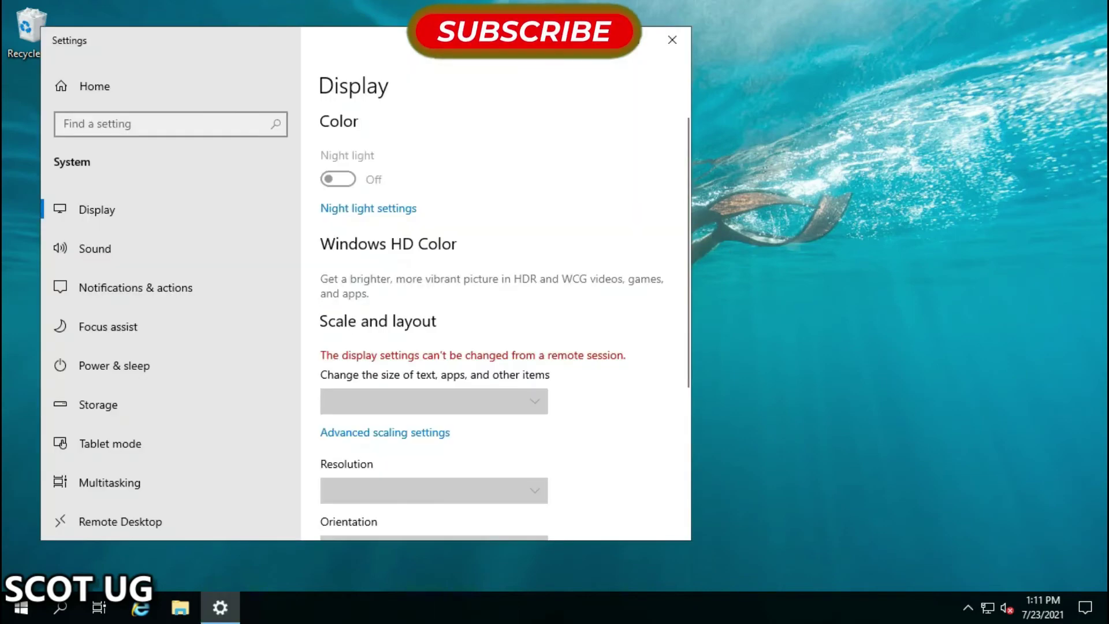
# Review the remote machine's device and Windows specifications in the About settings, and close the settings
pyautogui.click(644, 39)
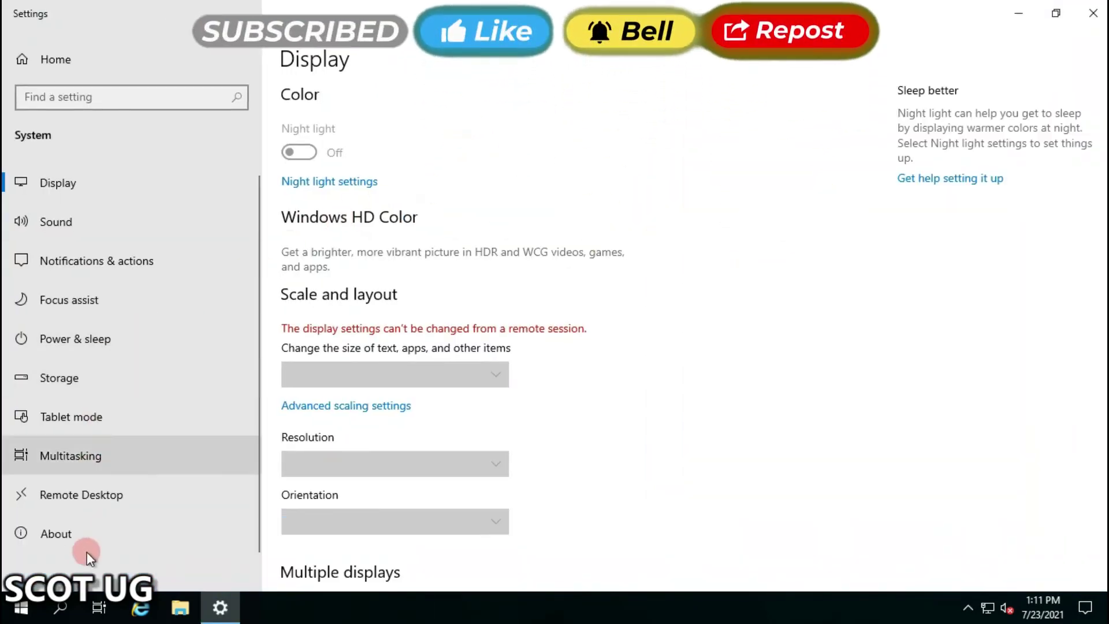
pyautogui.click(87, 551)
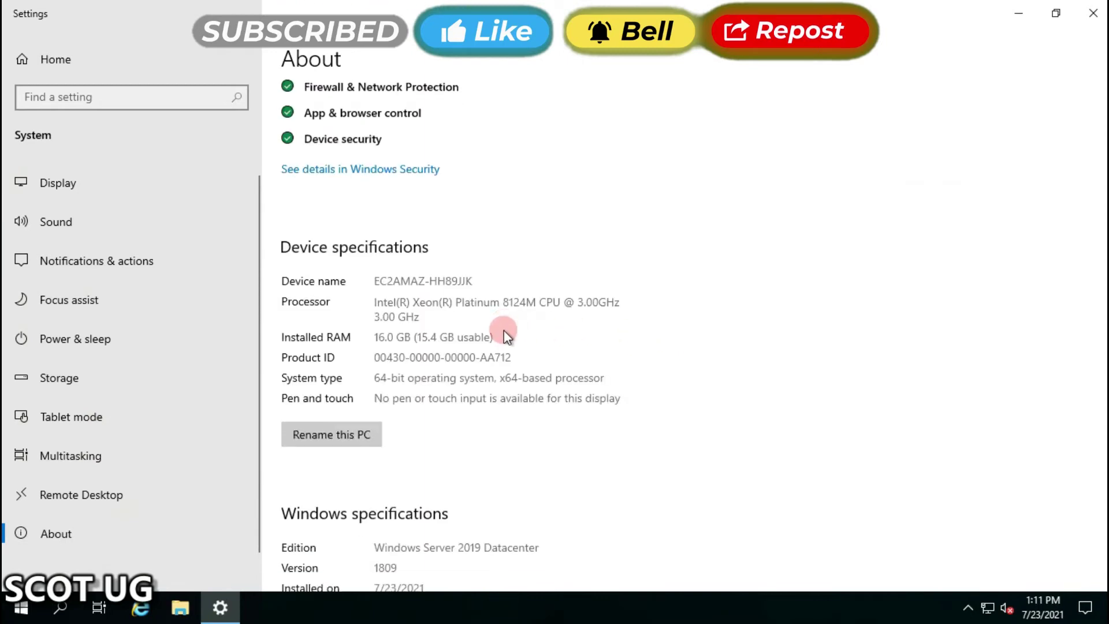
pyautogui.scroll(-2, 504, 335)
pyautogui.scroll(-2, 512, 327)
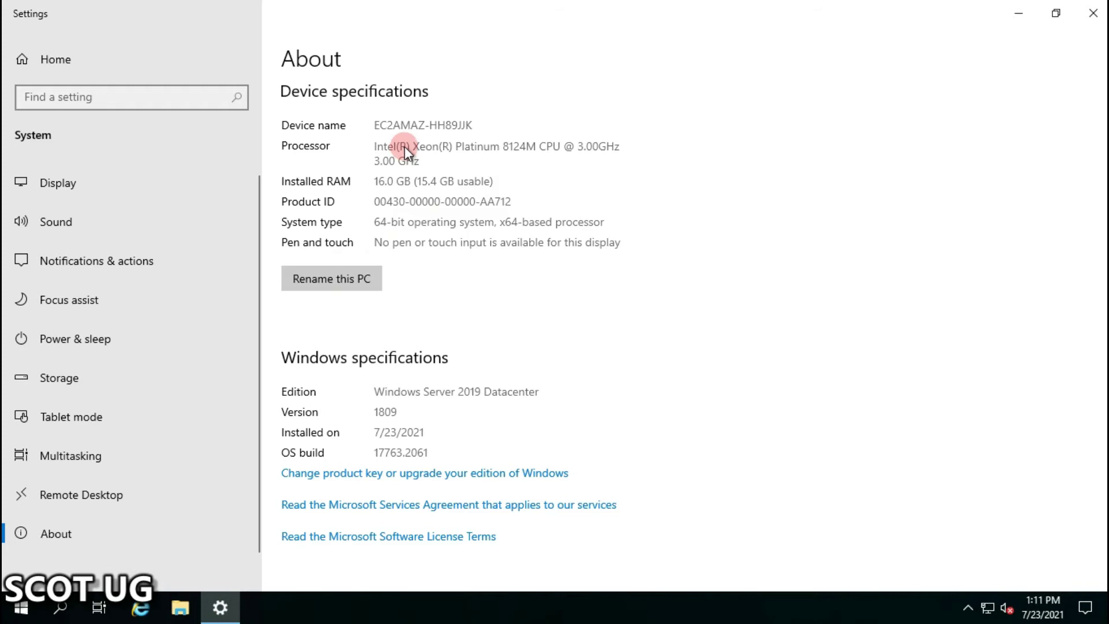
pyautogui.click(1094, 13)
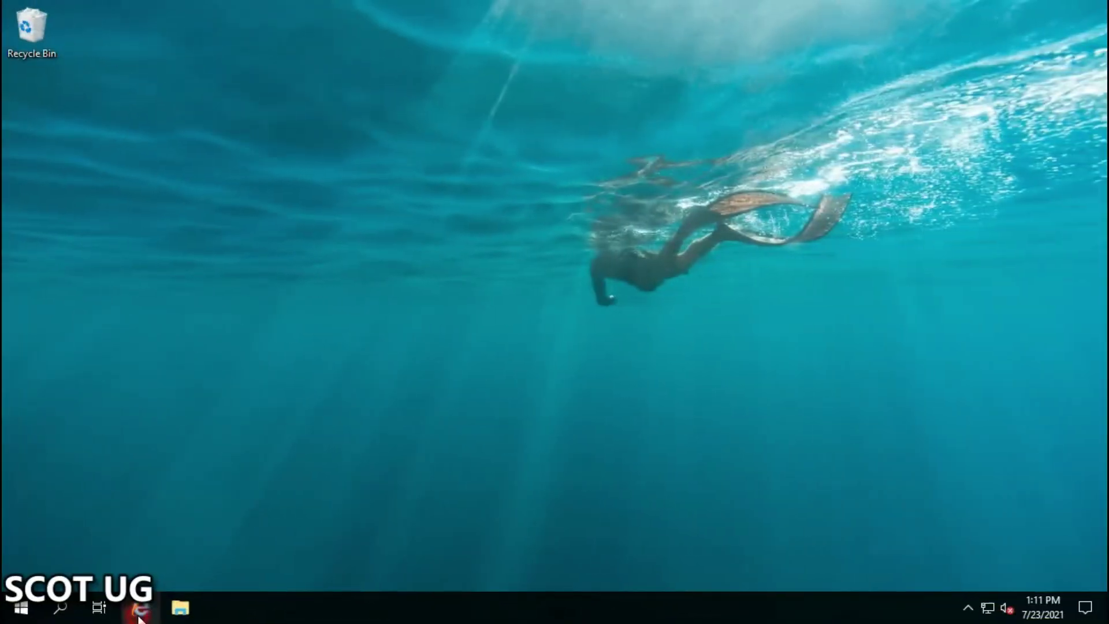
# Switch to Internet Explorer, get past its initial setup prompt, and open the Internet options
pyautogui.click(140, 614)
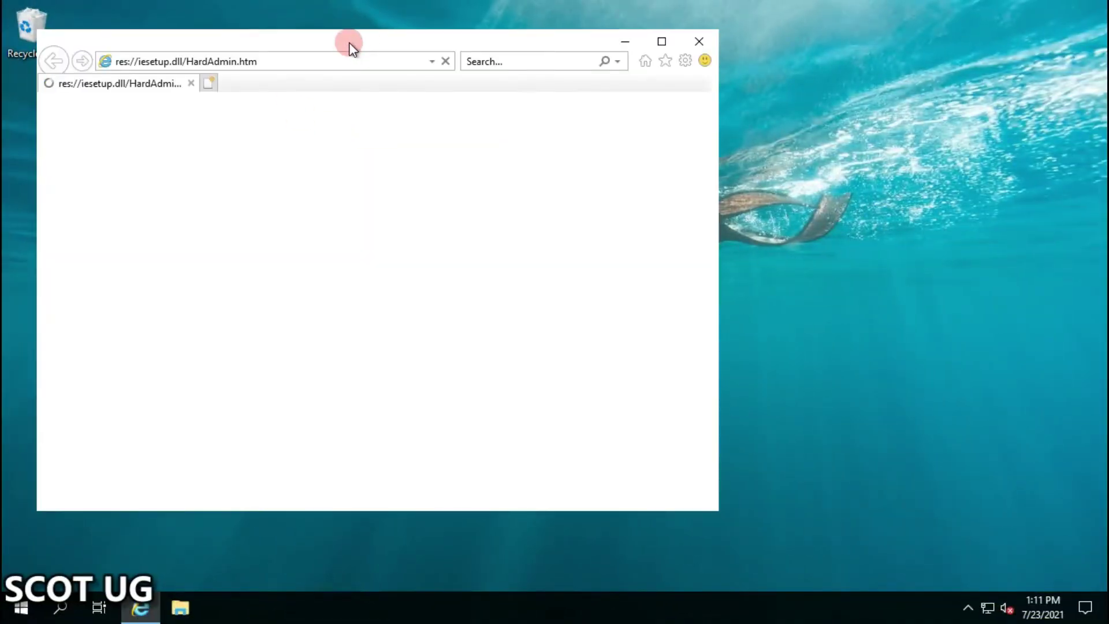
pyautogui.click(249, 292)
pyautogui.click(487, 403)
pyautogui.click(685, 60)
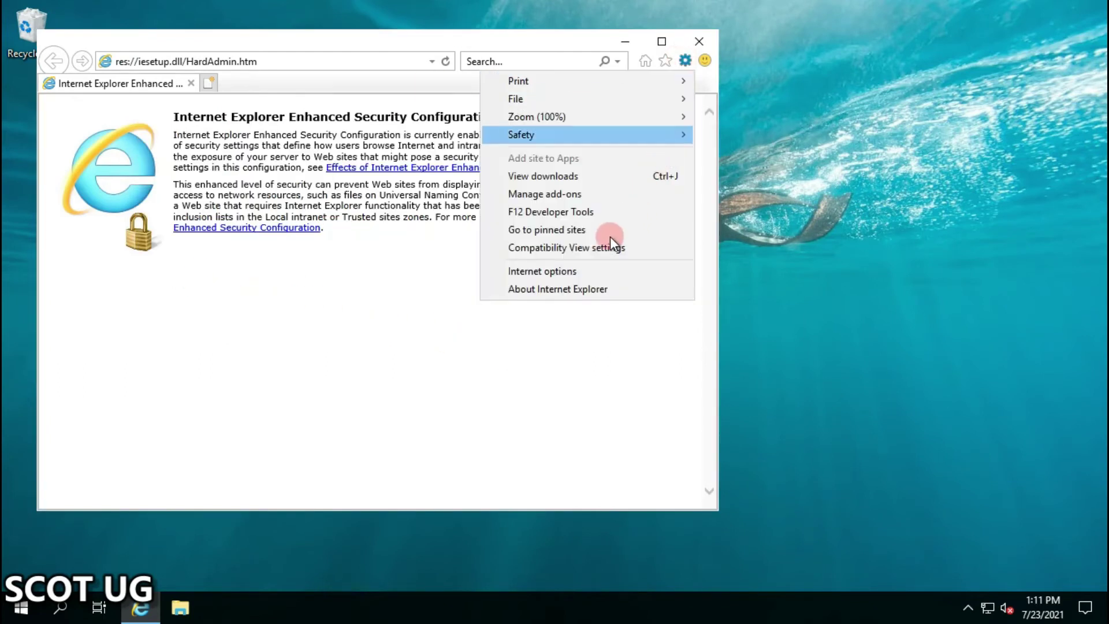
pyautogui.click(514, 273)
pyautogui.moveTo(259, 43); pyautogui.dragTo(553, 43)
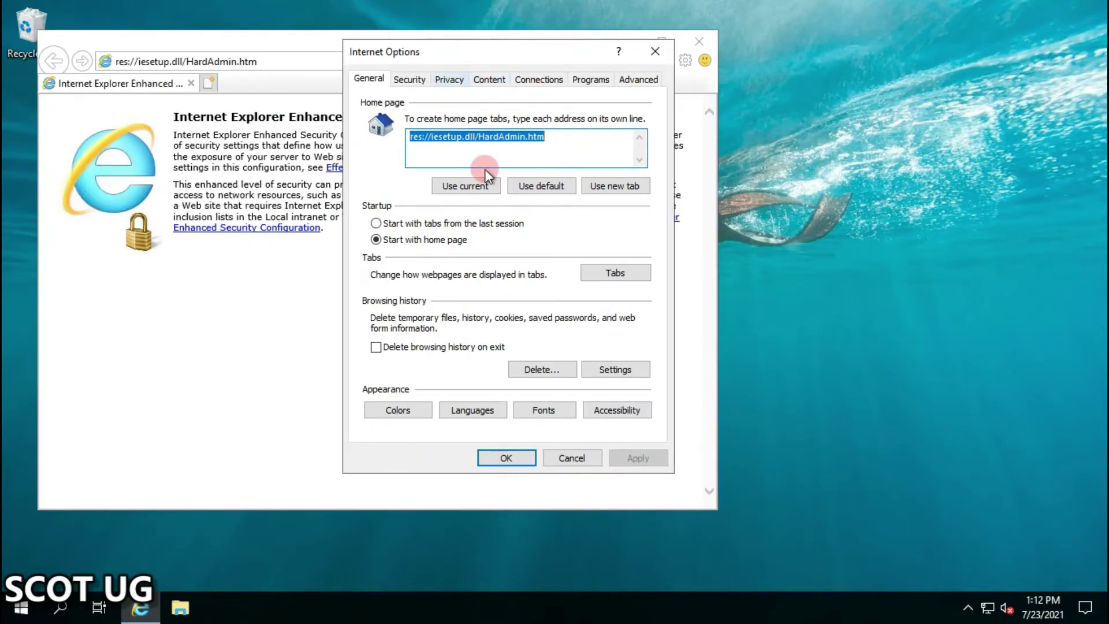
# Enable file download and font download in the custom security level of the Internet zone, and apply the changes
pyautogui.click(409, 81)
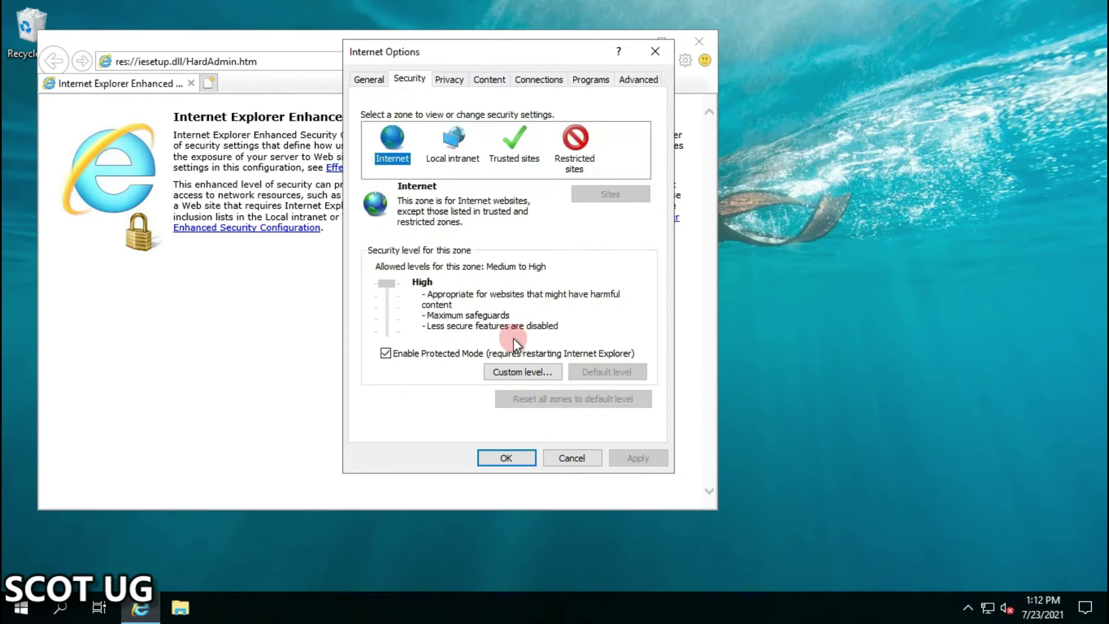
pyautogui.click(527, 374)
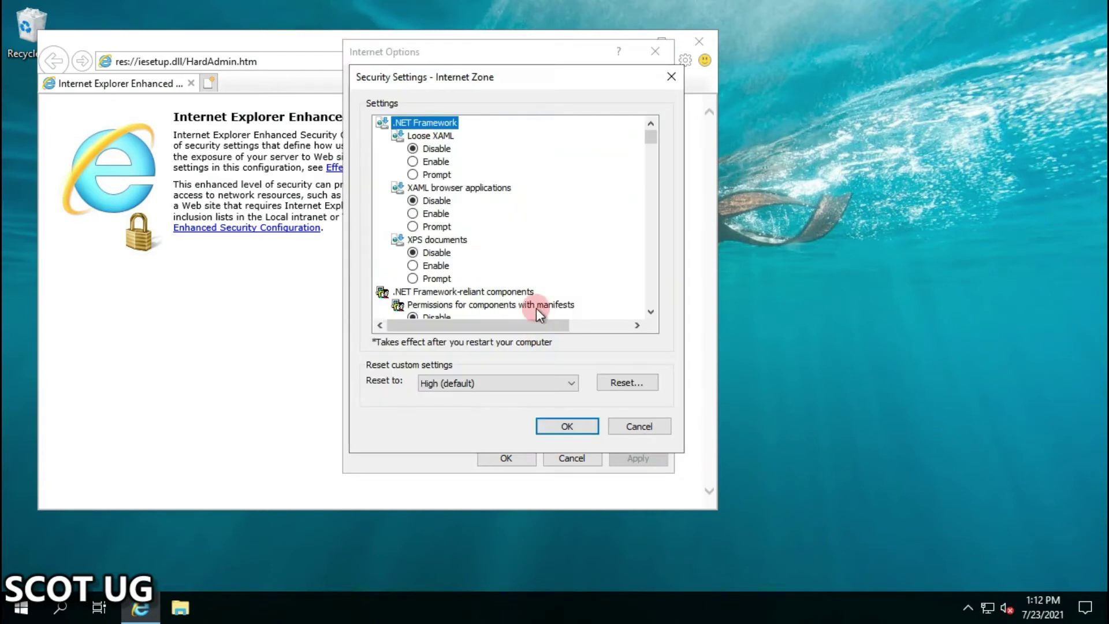
pyautogui.scroll(-9, 498, 216)
pyautogui.scroll(-9, 498, 216)
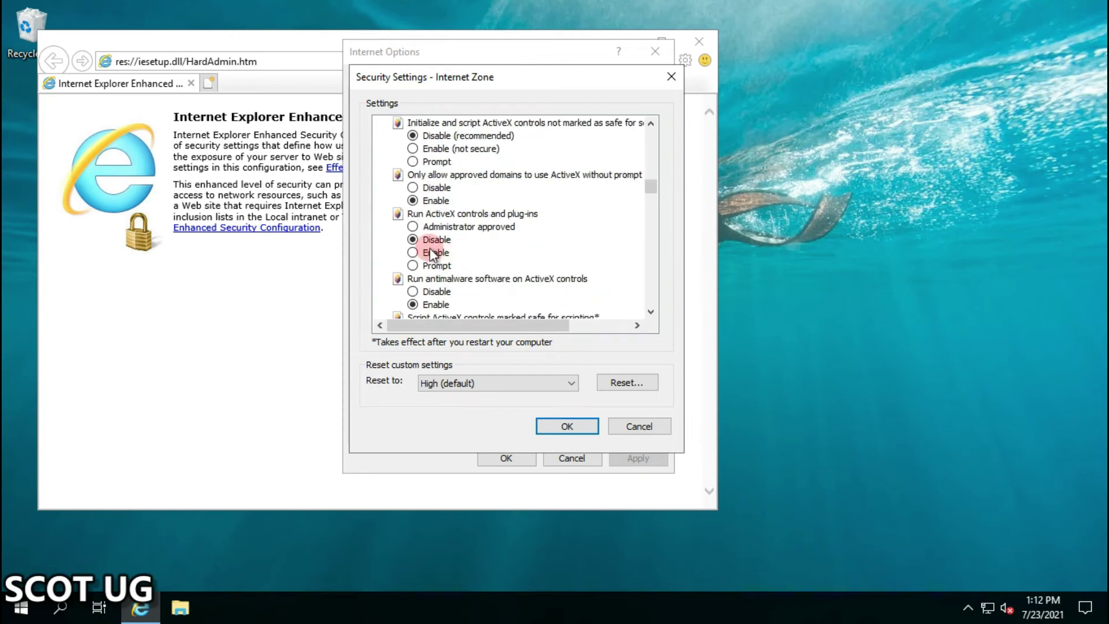
pyautogui.scroll(-3, 430, 252)
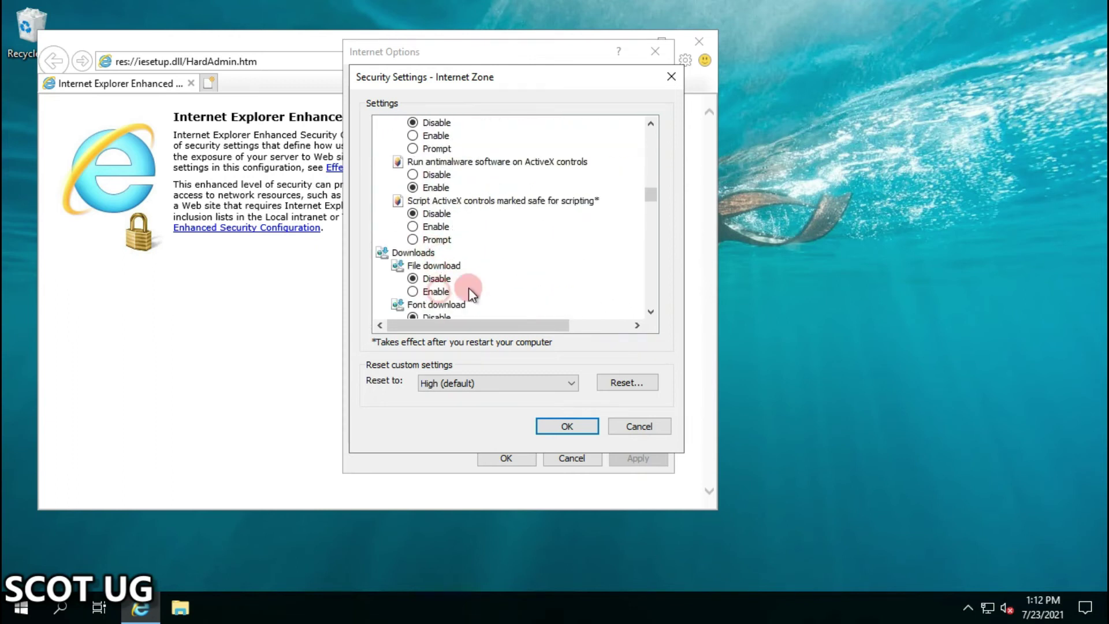
pyautogui.click(438, 292)
pyautogui.scroll(-1, 515, 276)
pyautogui.click(451, 292)
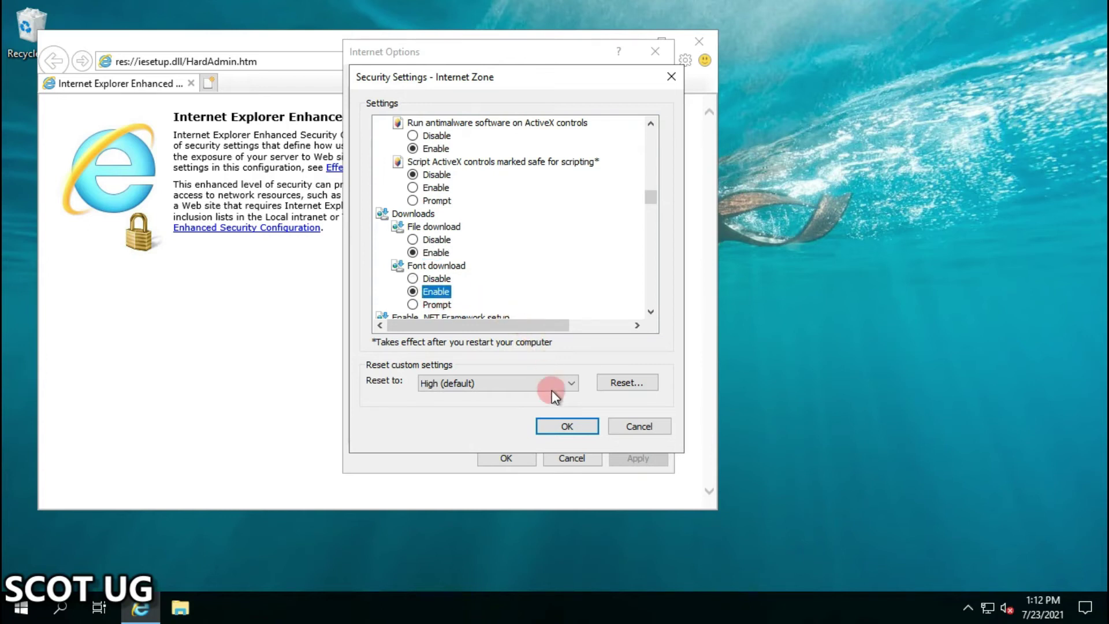
pyautogui.click(574, 430)
pyautogui.click(546, 316)
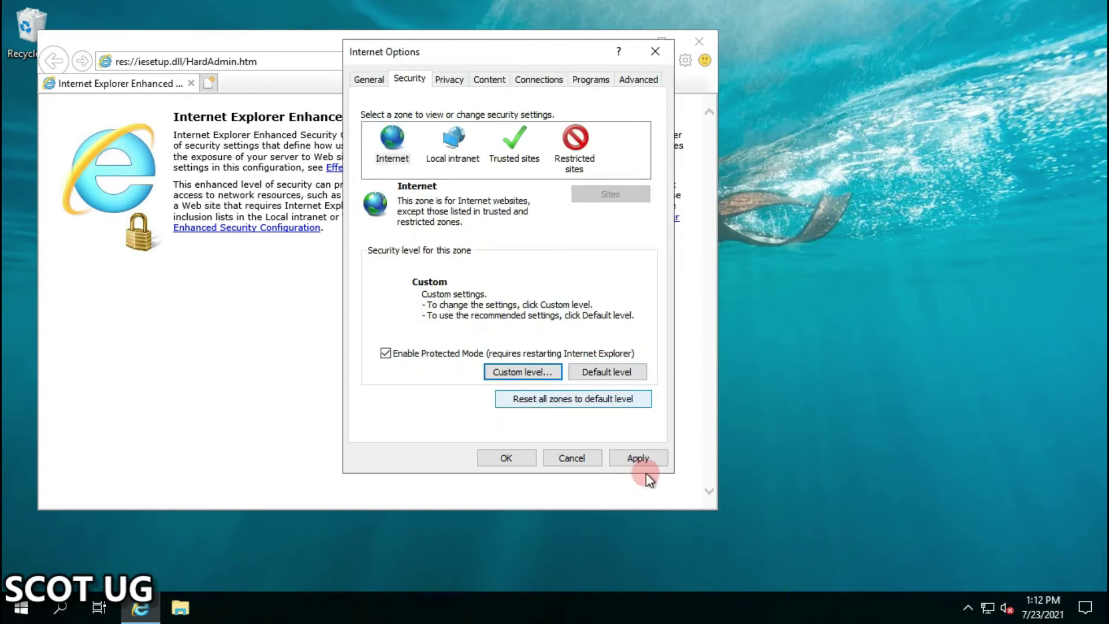
pyautogui.click(639, 461)
pyautogui.click(505, 456)
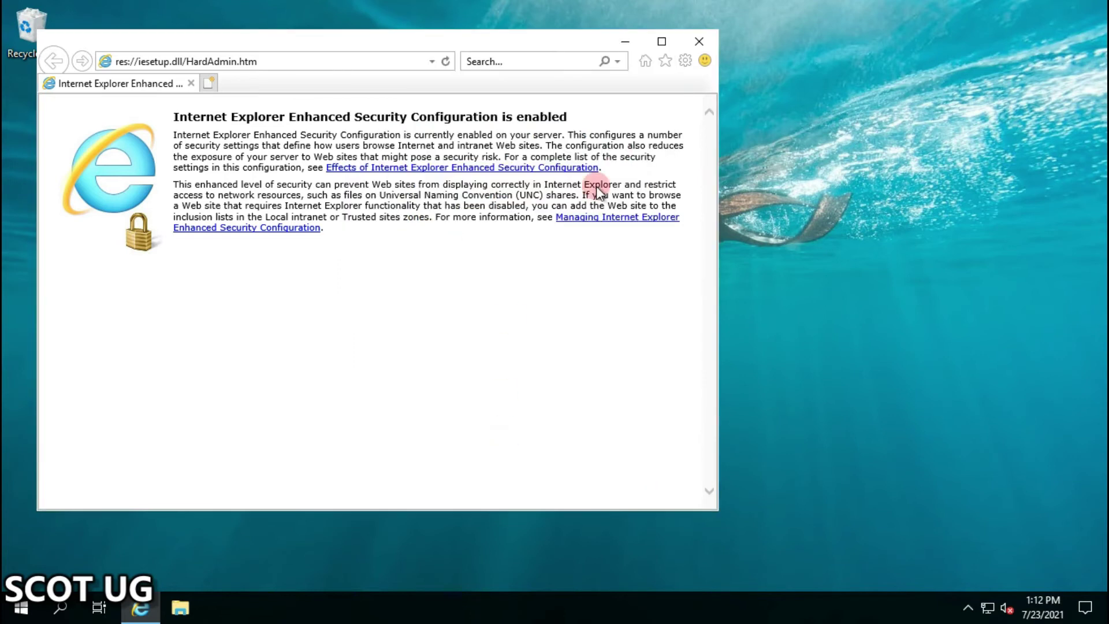
# Maximize the browser window and search the web for OBS STUDIO
pyautogui.click(661, 41)
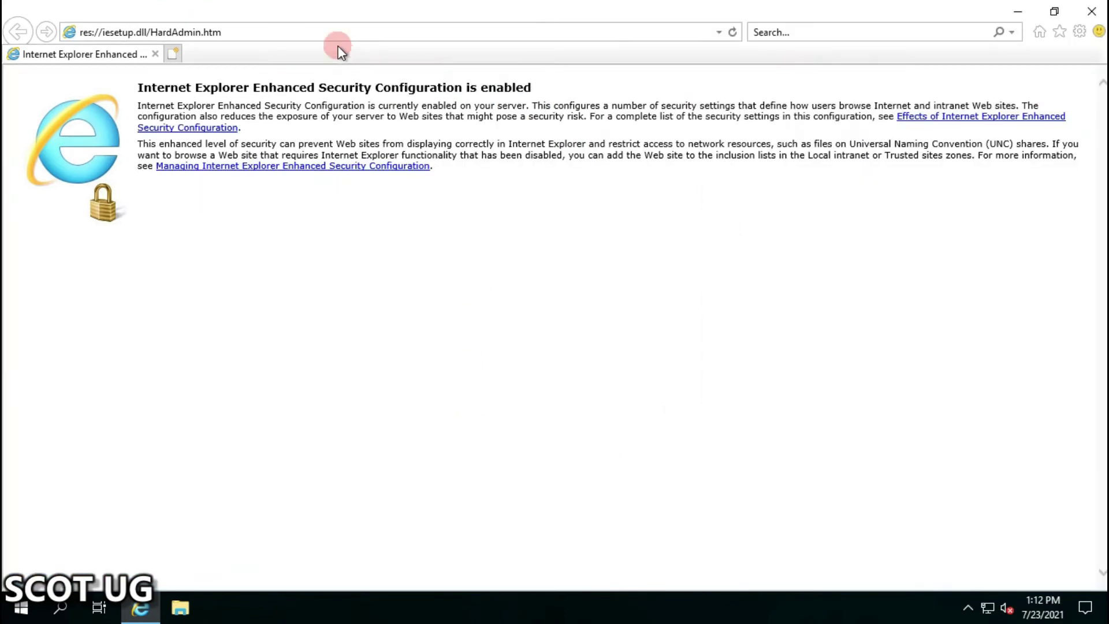
pyautogui.click(322, 34)
pyautogui.moveTo(374, 7)
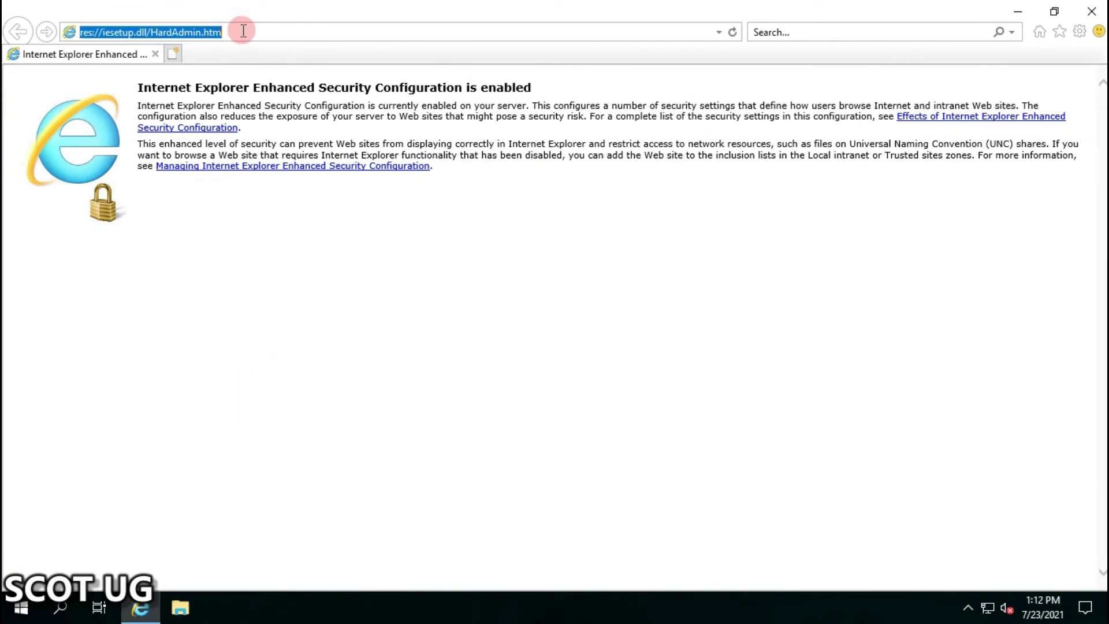
pyautogui.press('BackSpace')
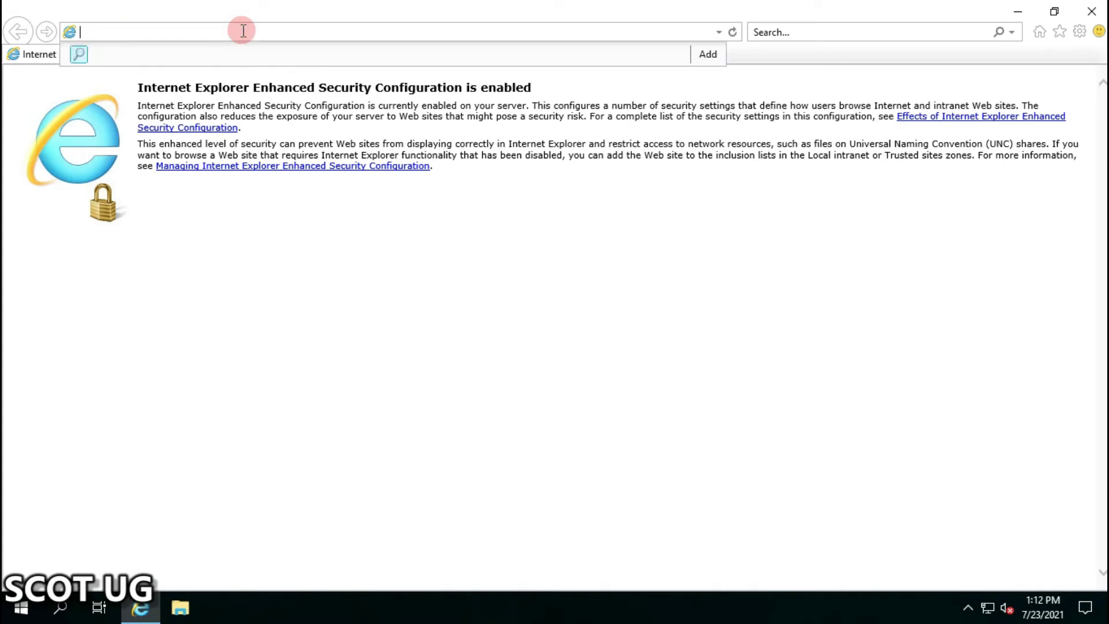
pyautogui.write('OBS')
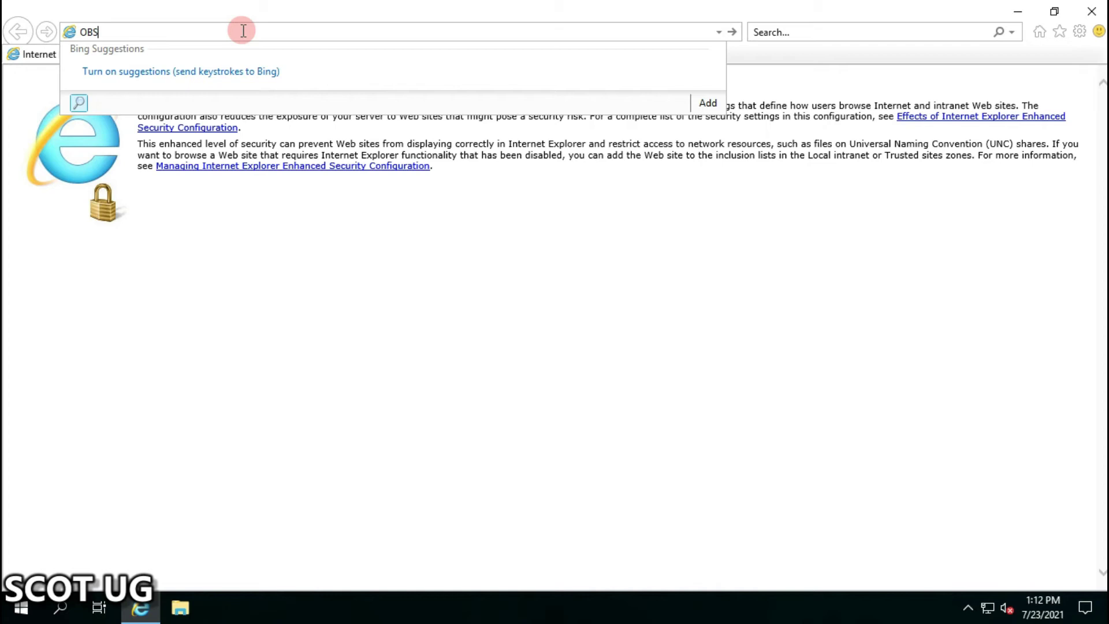
pyautogui.write(' STUD')
pyautogui.write('DIO')
pyautogui.press('Return')
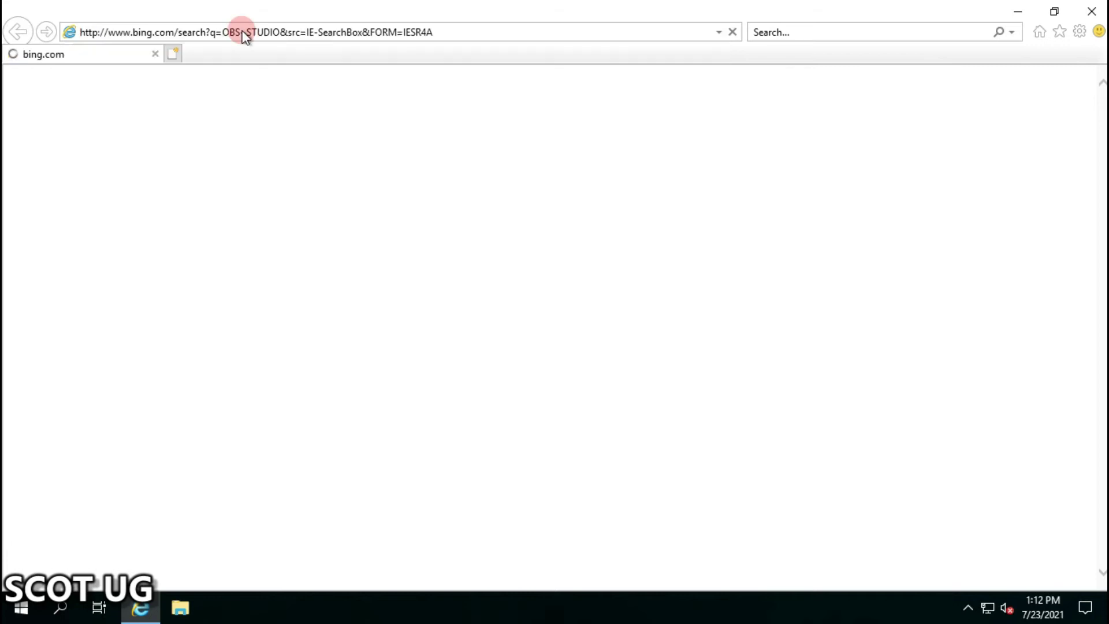
# Dismiss the browser's security prompts and turn off further prompting when website content is blocked
pyautogui.click(526, 319)
pyautogui.click(588, 345)
pyautogui.click(545, 259)
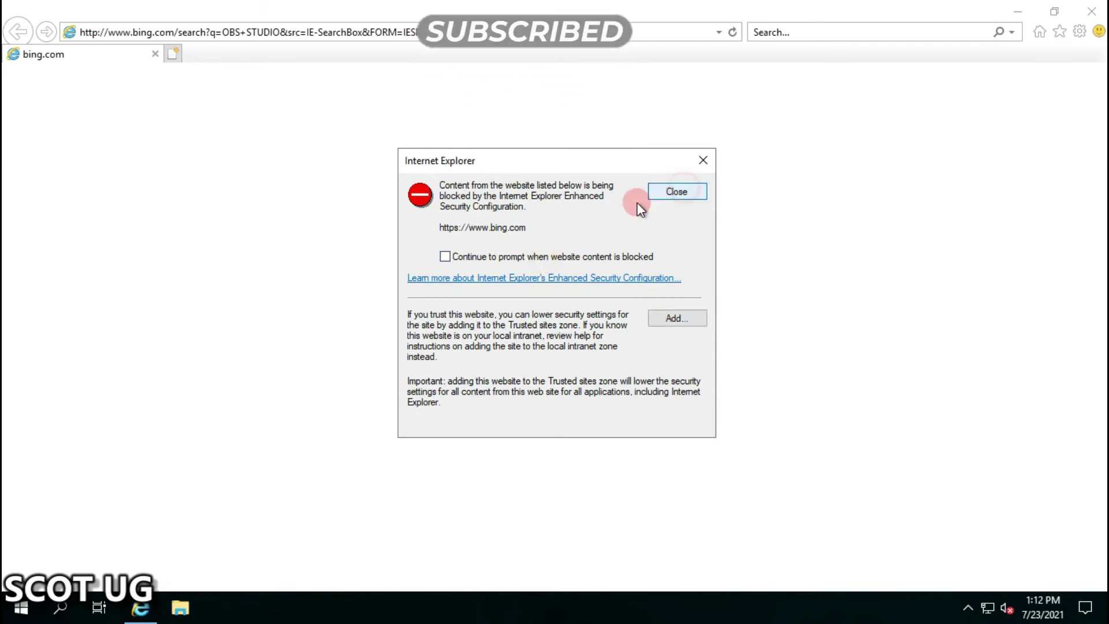
pyautogui.click(657, 193)
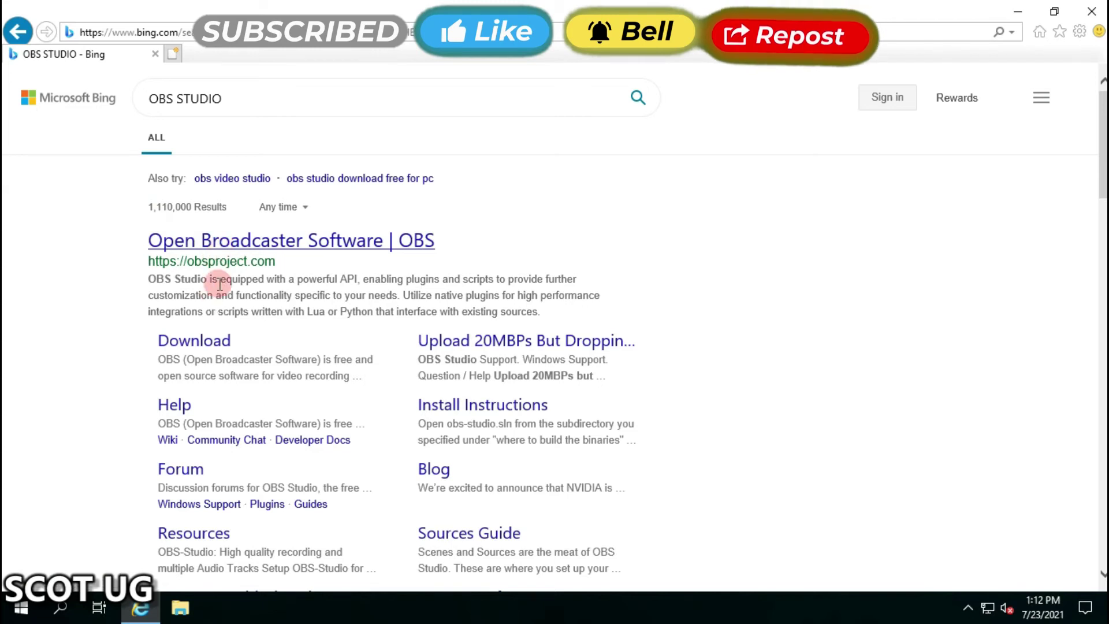
# Download the Windows installer of OBS Studio 27.0.1 from obsproject.com and run it
pyautogui.click(223, 241)
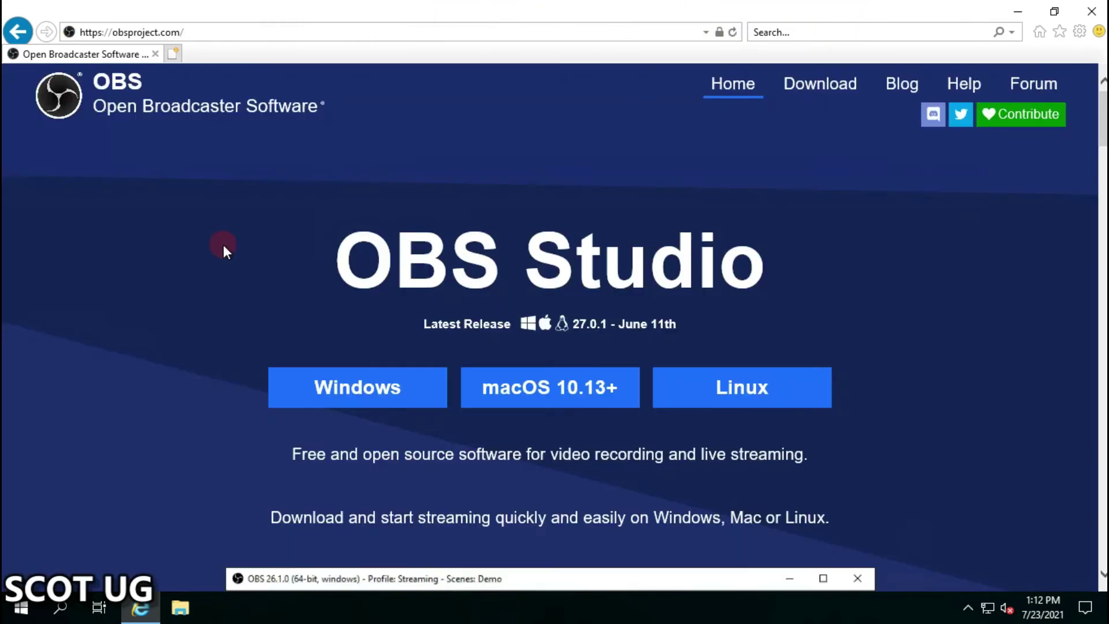
pyautogui.click(385, 392)
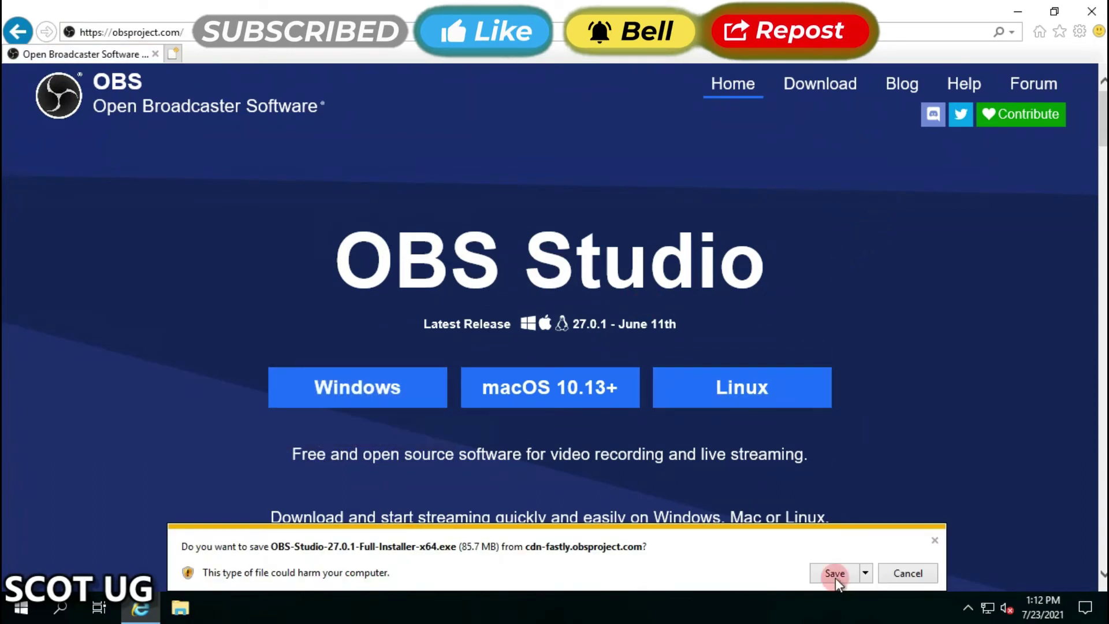
pyautogui.click(835, 573)
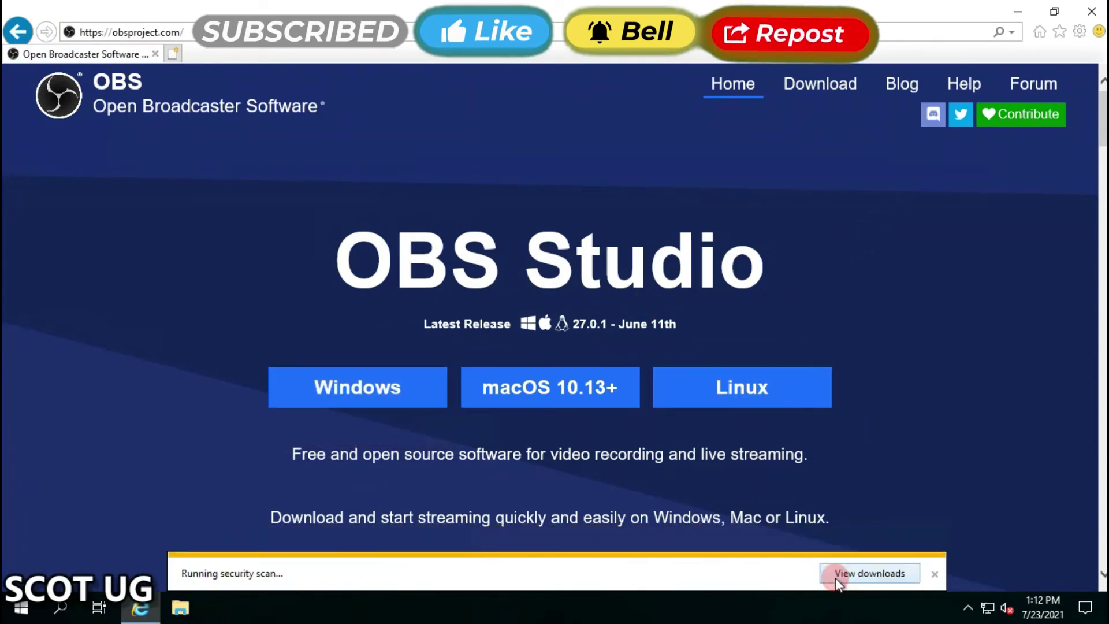
pyautogui.click(870, 574)
pyautogui.click(704, 181)
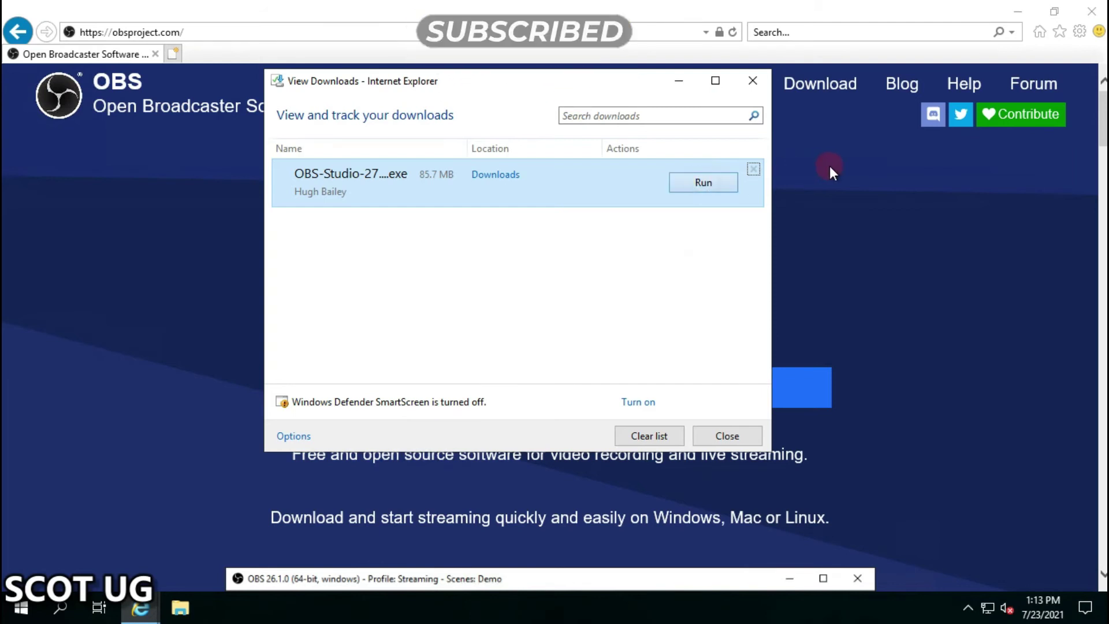
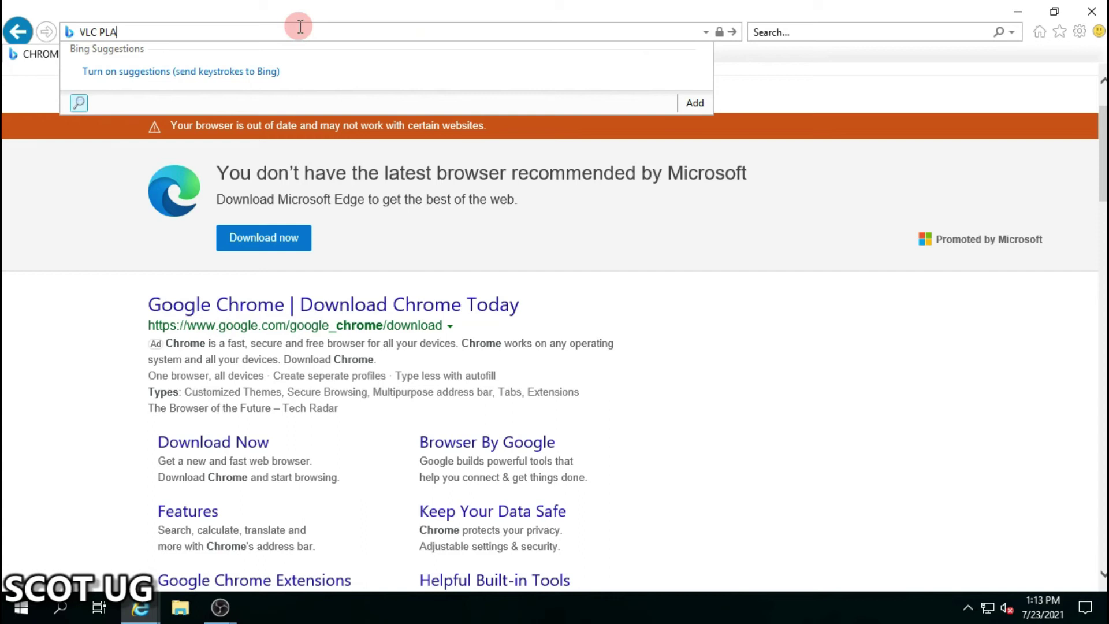
# Search the web for VLC PLAYER and open the VLC for Windows download page on videolan.org
pyautogui.write('R')
pyautogui.press('Return')
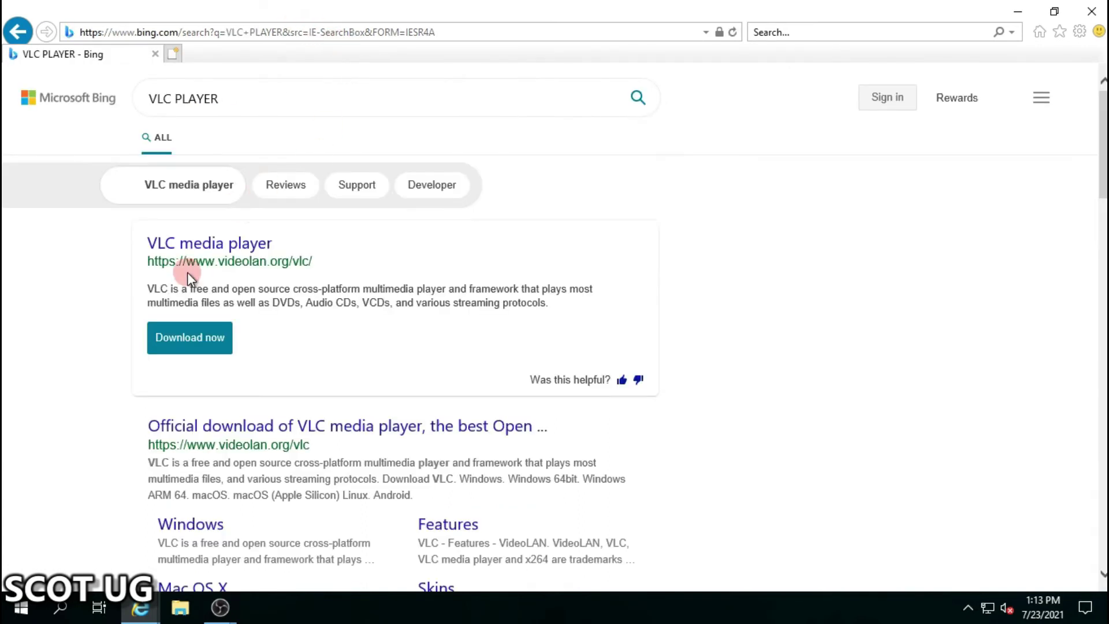
pyautogui.click(337, 334)
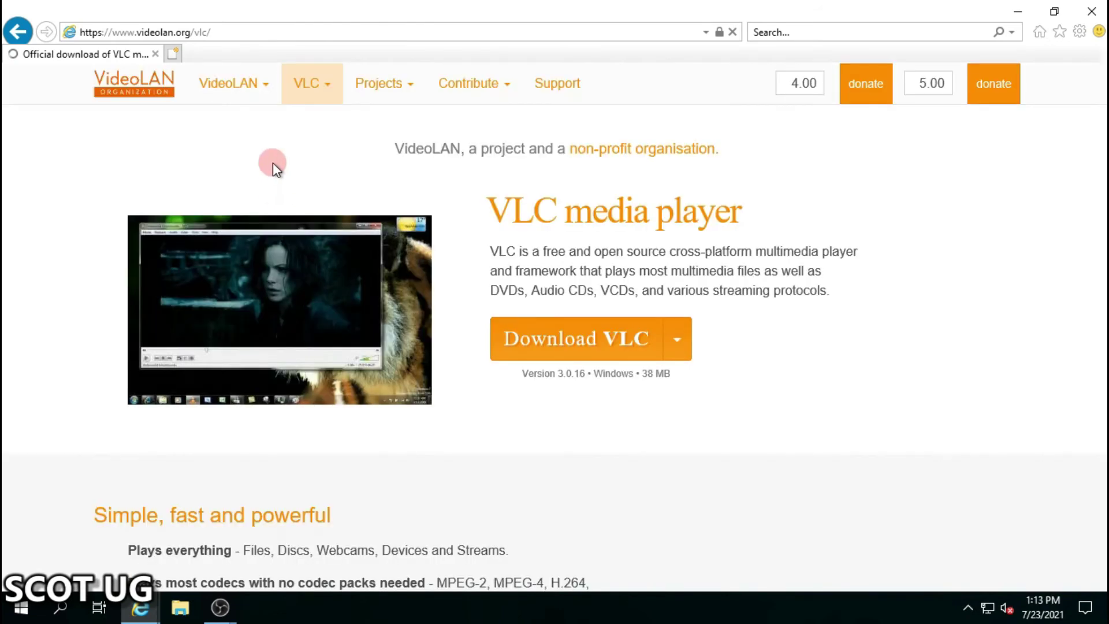
pyautogui.click(695, 353)
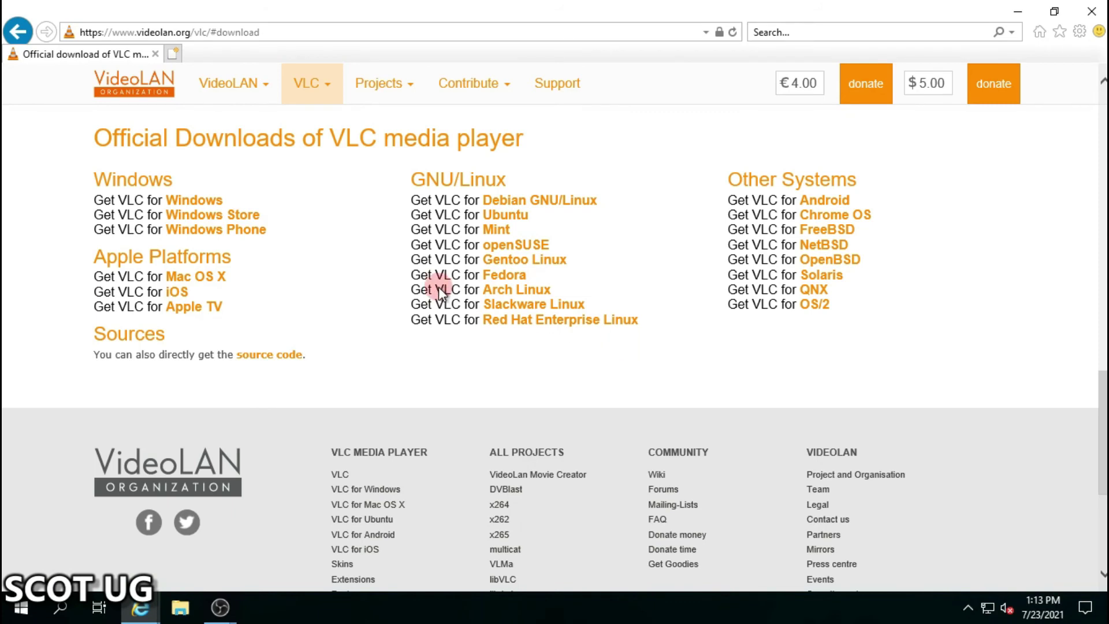
pyautogui.scroll(1, 321, 254)
pyautogui.scroll(1, 317, 250)
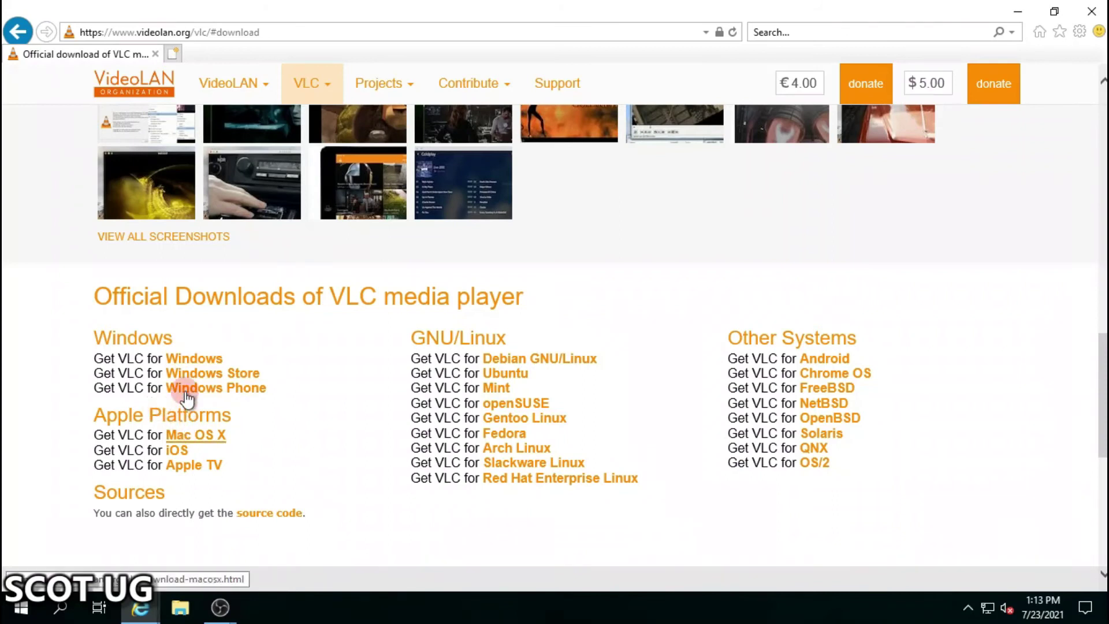
pyautogui.click(217, 360)
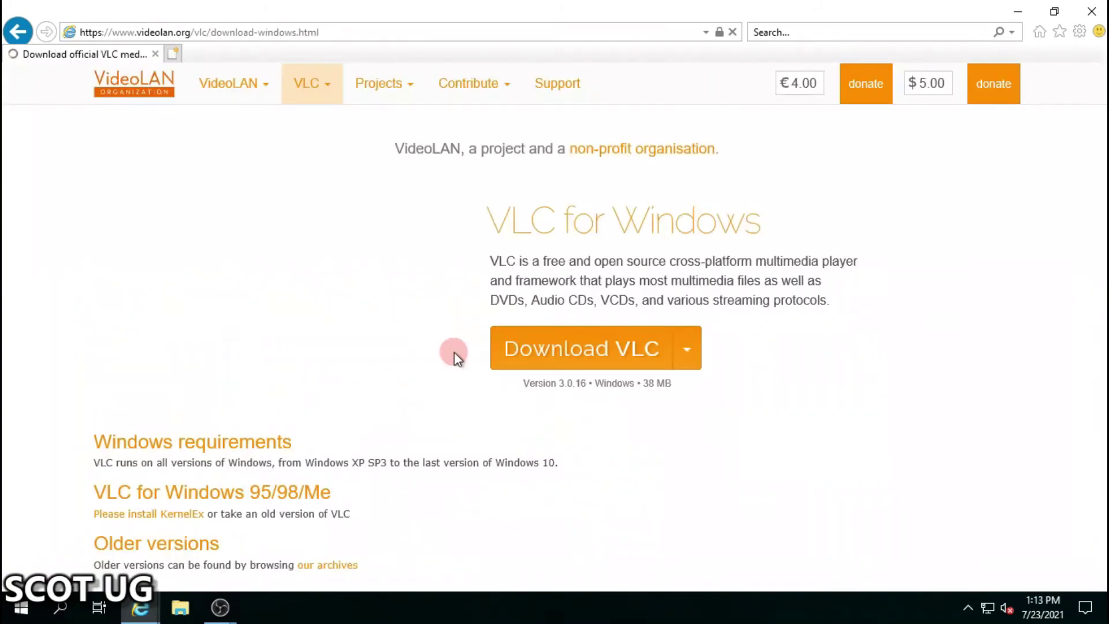
# Download the vlc-3.0.16-win32.exe installer, save it, and run it
pyautogui.click(614, 352)
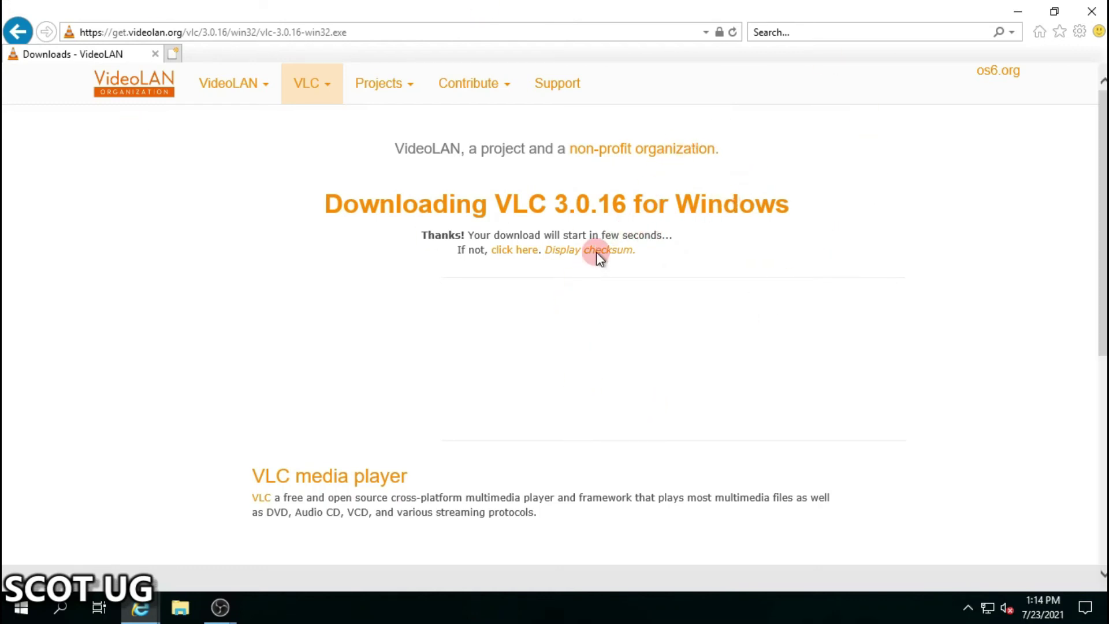
pyautogui.click(516, 255)
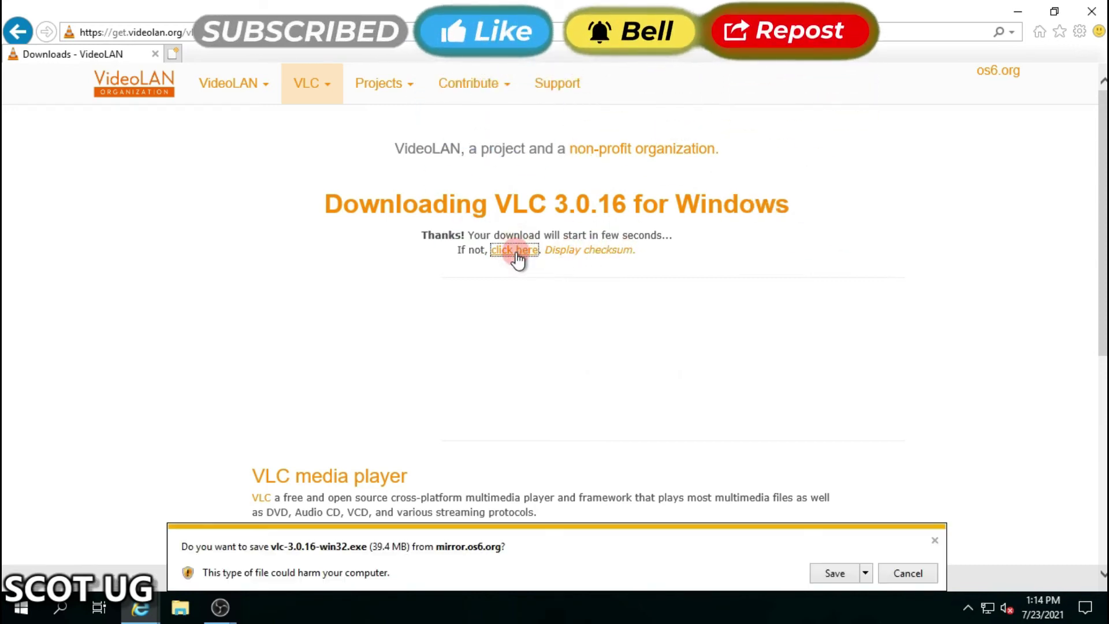
pyautogui.click(844, 569)
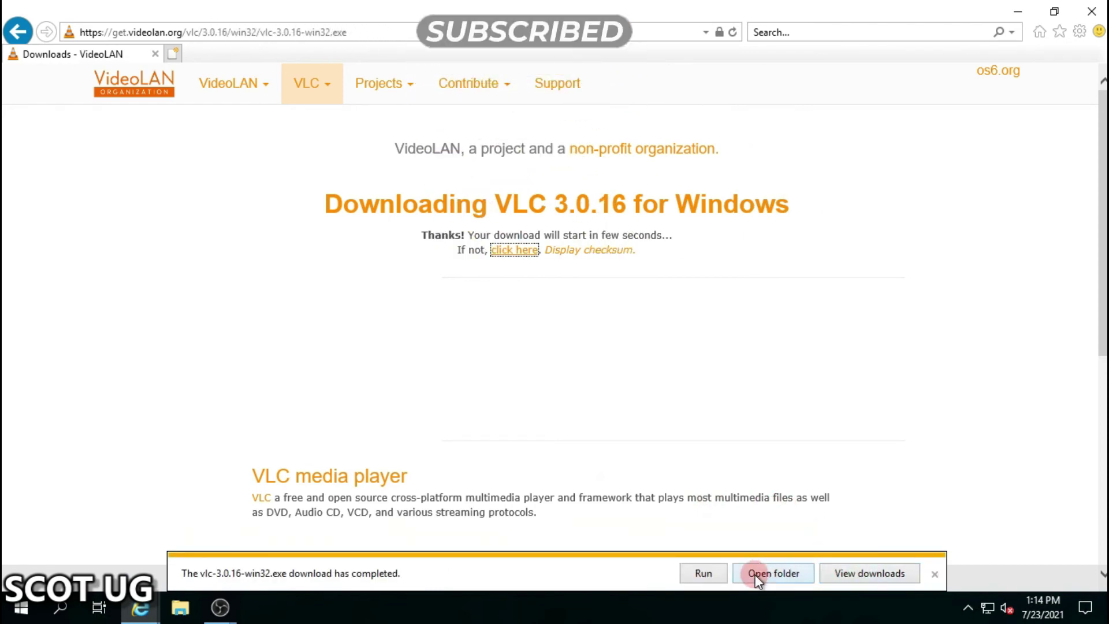
pyautogui.click(703, 573)
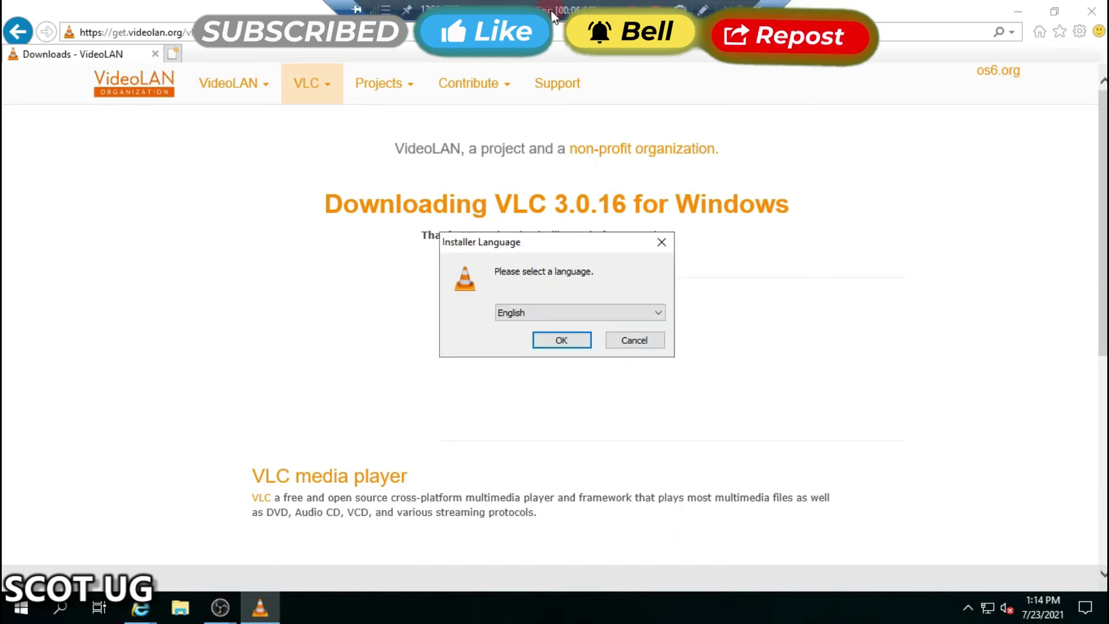
# Install VLC media player in English with the default components into C:\Program Files (x86)\VideoLAN\VLC
pyautogui.click(585, 343)
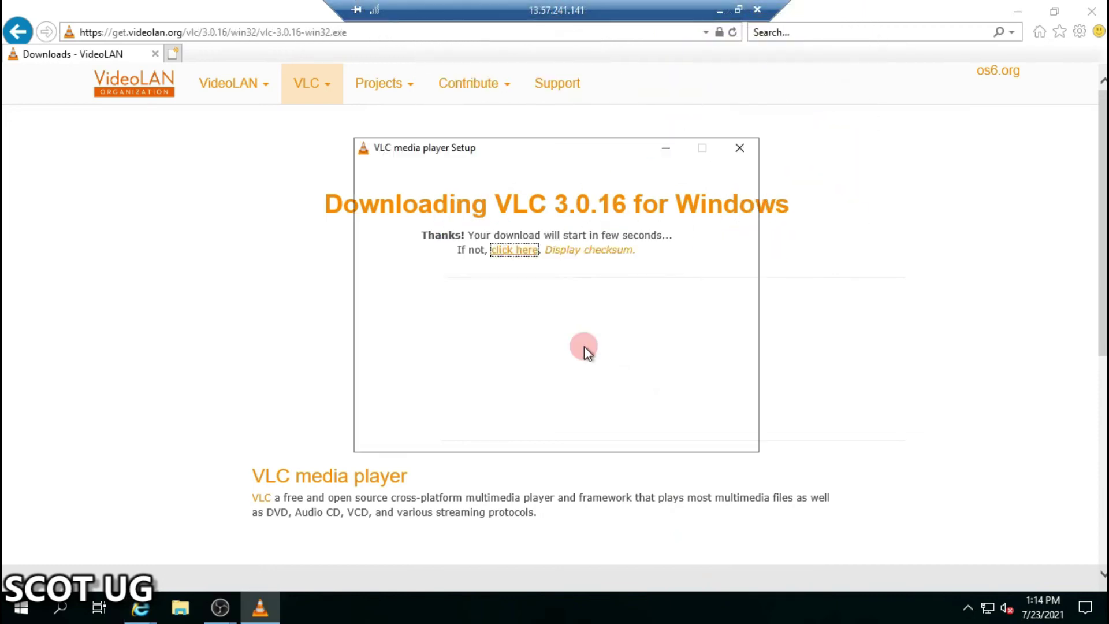
pyautogui.click(657, 438)
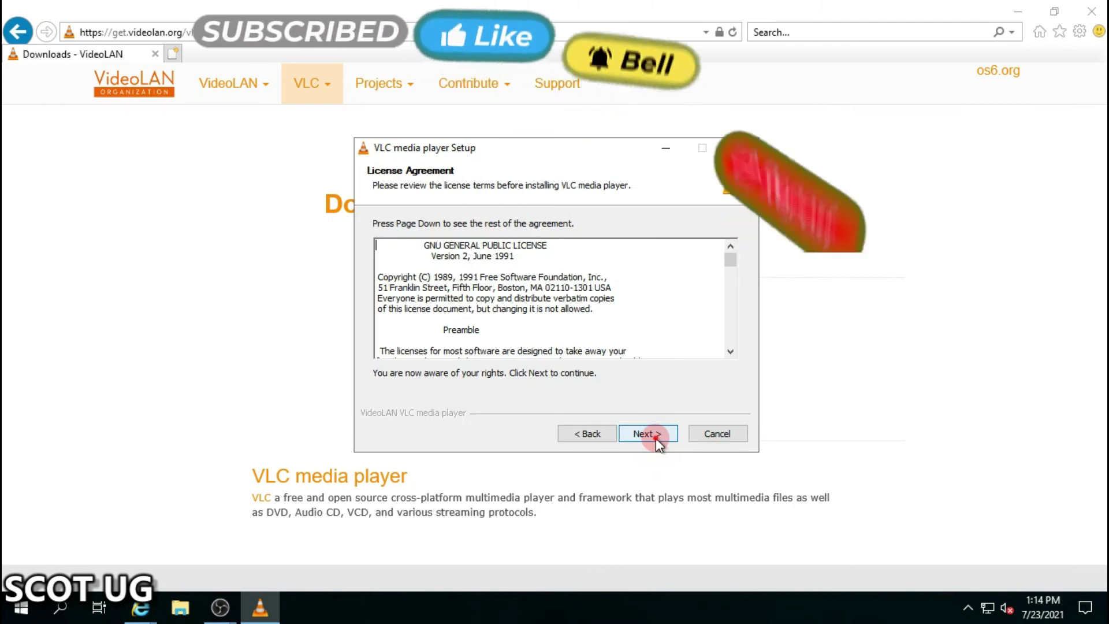
pyautogui.click(658, 441)
pyautogui.click(657, 438)
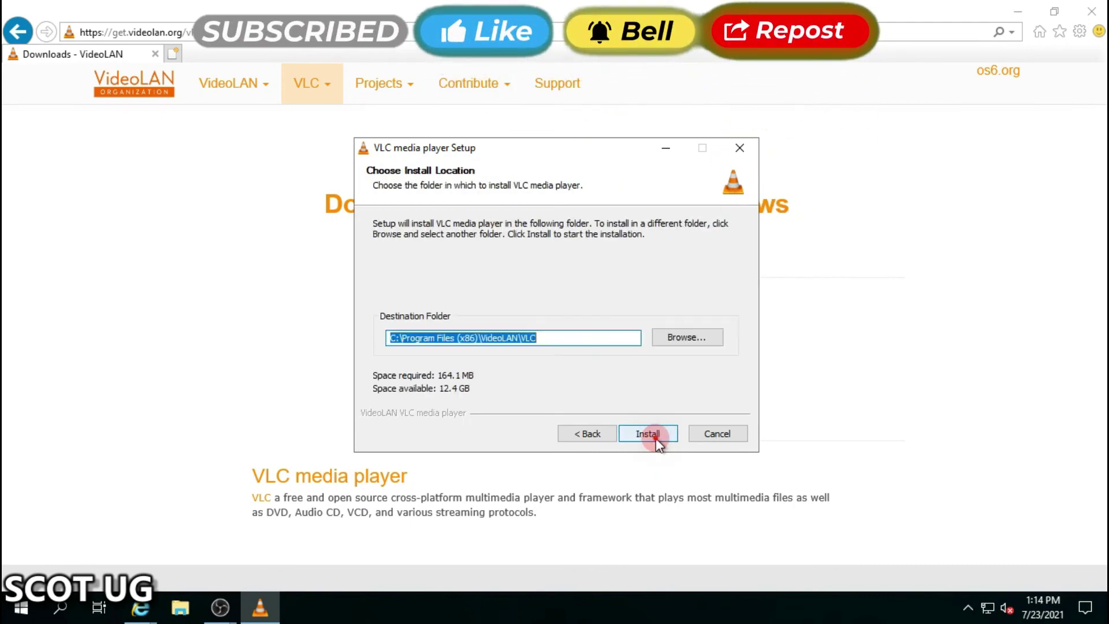
pyautogui.click(657, 438)
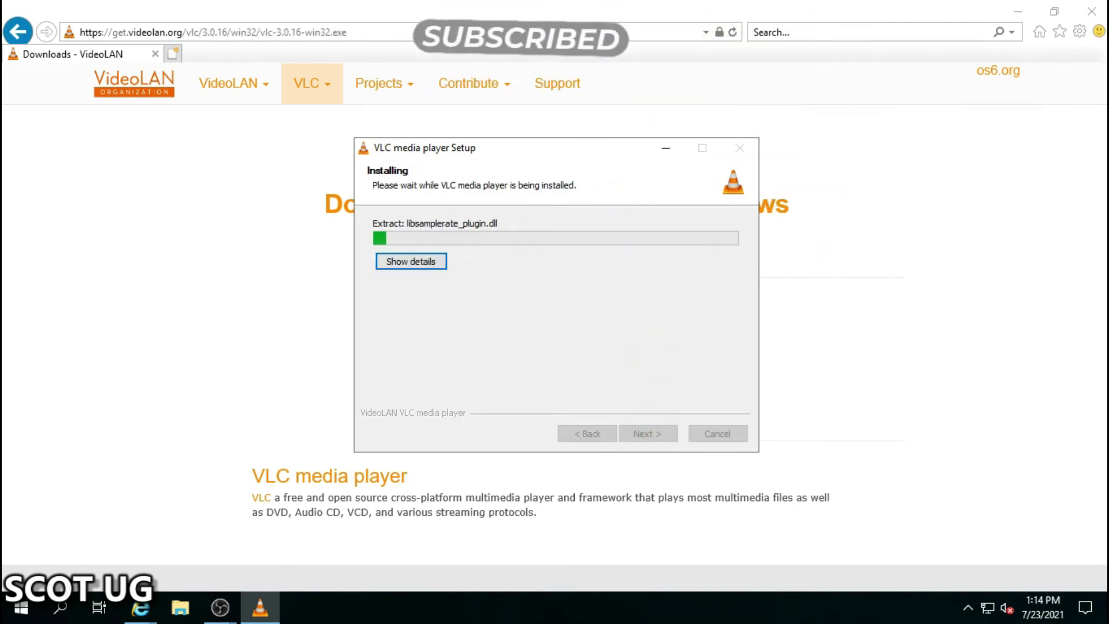
# Search the web for OPERA BROWSERR and open the Opera Web Browser site at opera.com
pyautogui.click(318, 33)
pyautogui.write('oPER')
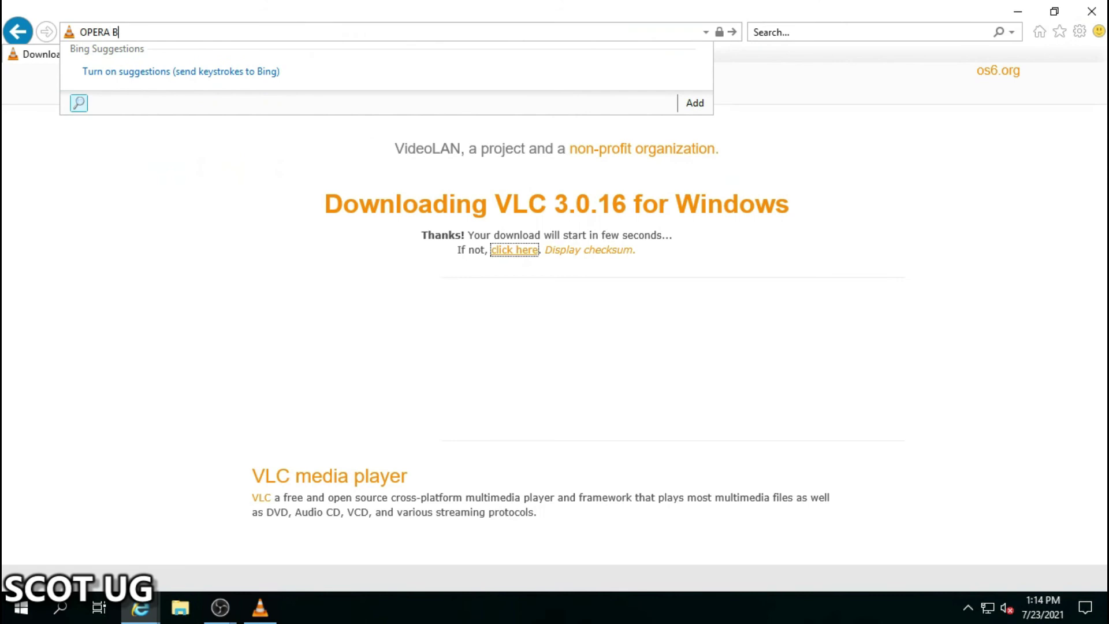
pyautogui.press('Return')
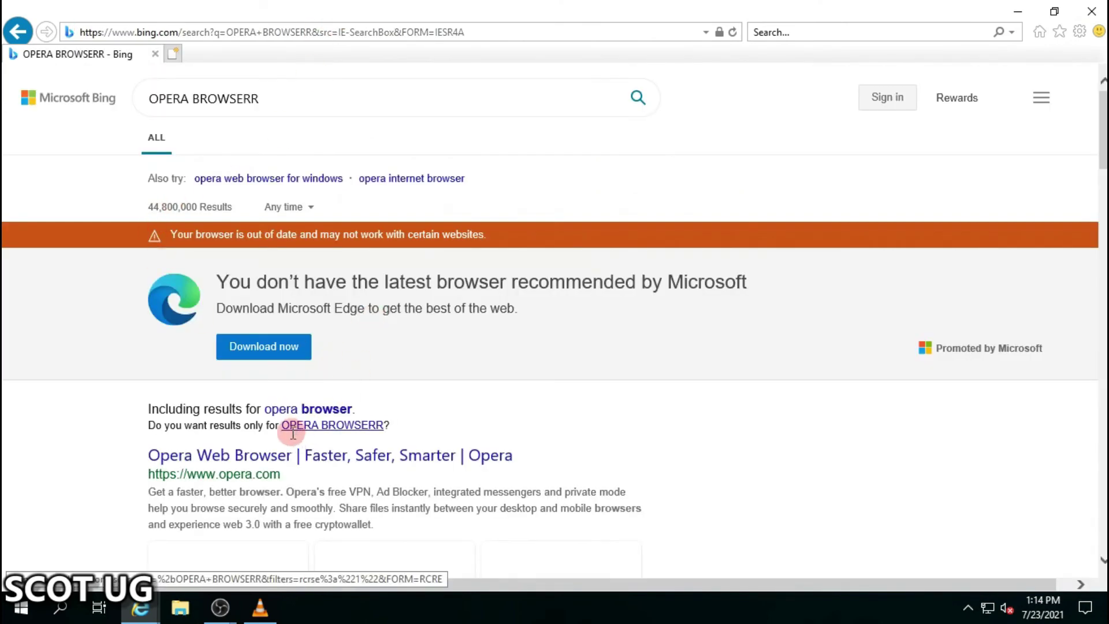
pyautogui.scroll(-1, 246, 405)
pyautogui.click(247, 387)
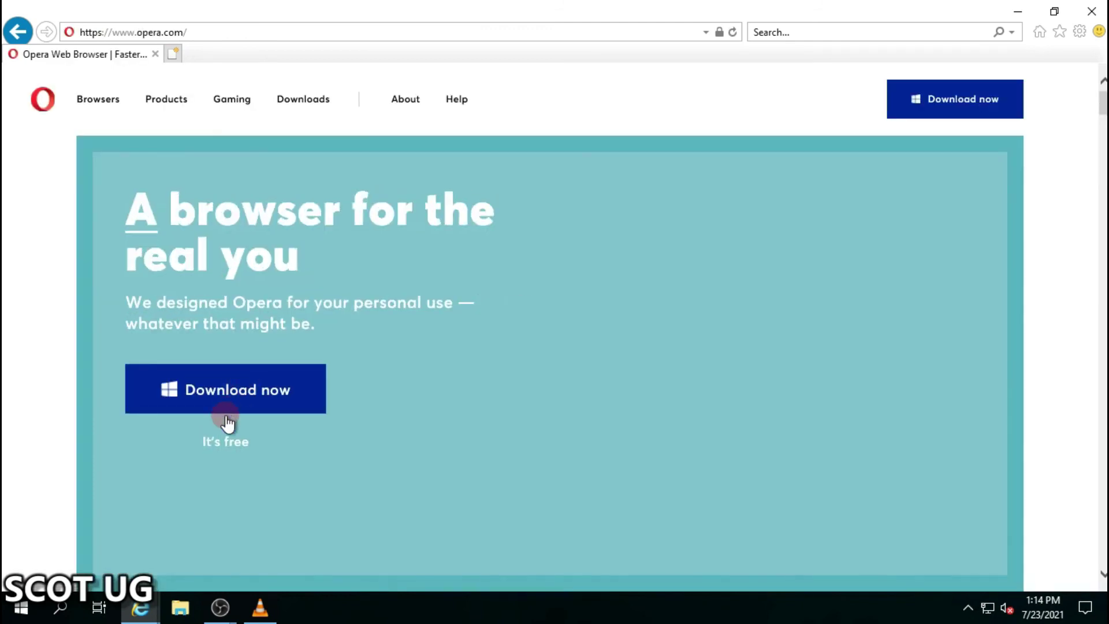
# Download OperaSetup.exe from opera.com, save it, and run it from the browser's list of downloads
pyautogui.click(241, 390)
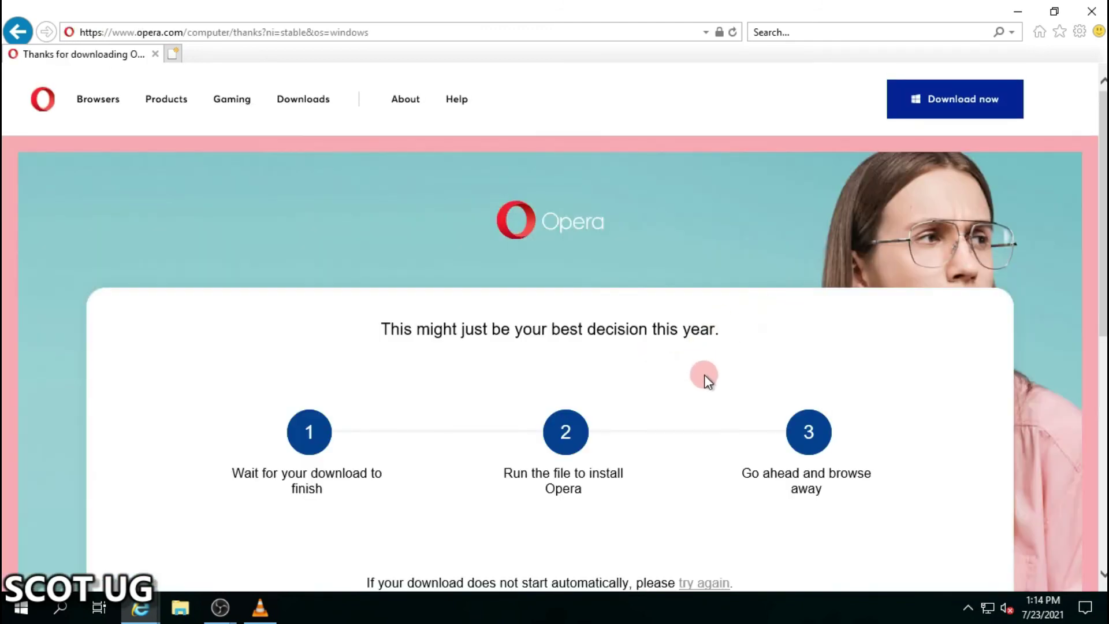
pyautogui.scroll(-4, 705, 375)
pyautogui.click(698, 346)
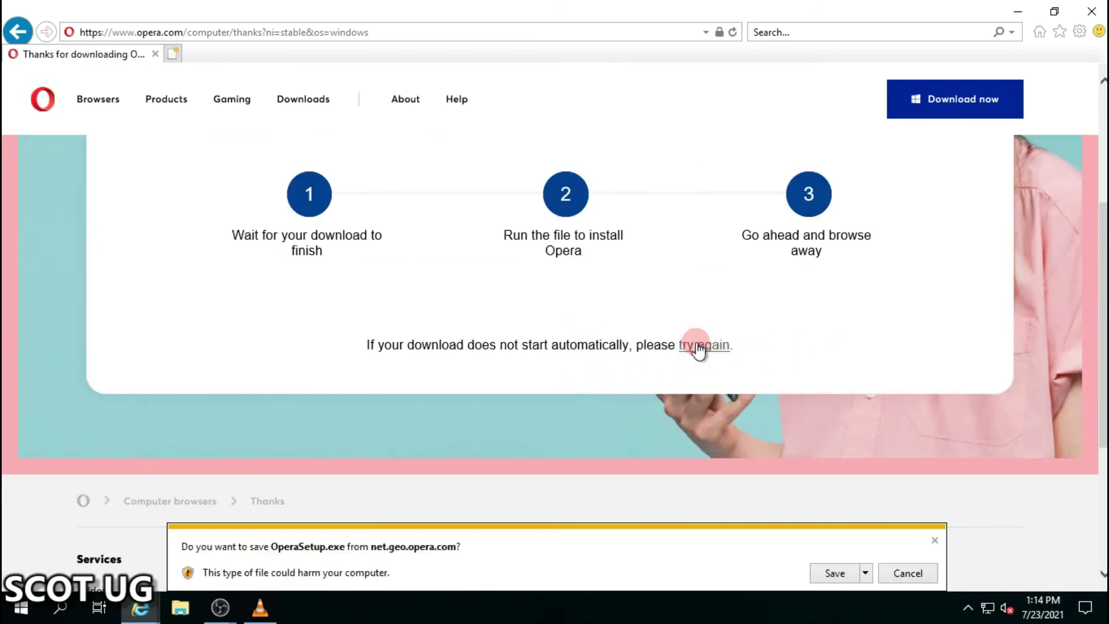
pyautogui.click(849, 574)
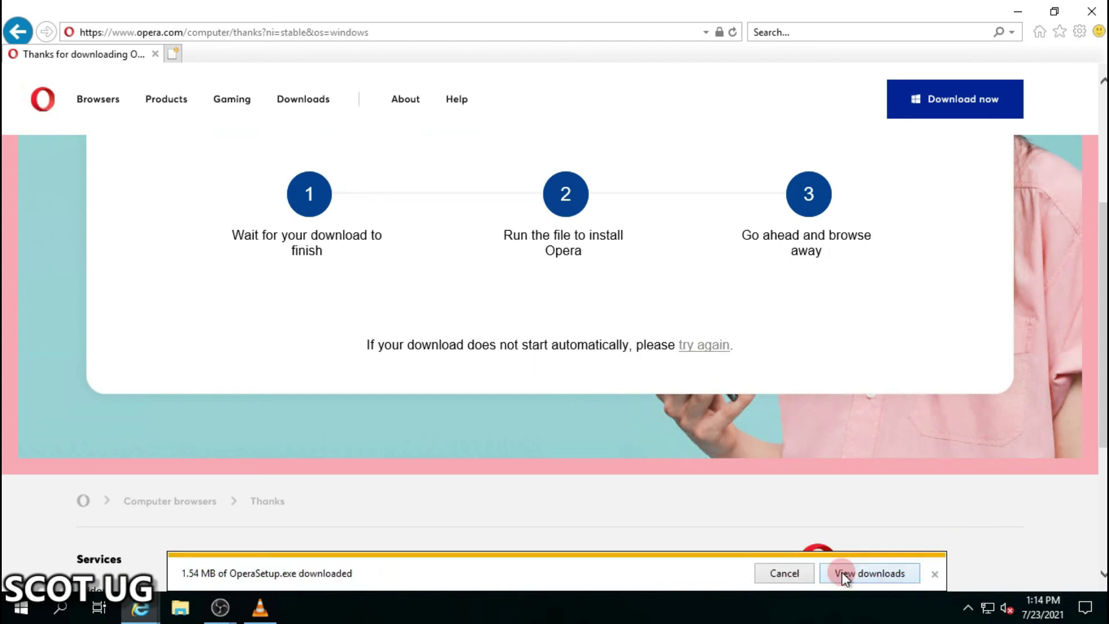
pyautogui.click(873, 574)
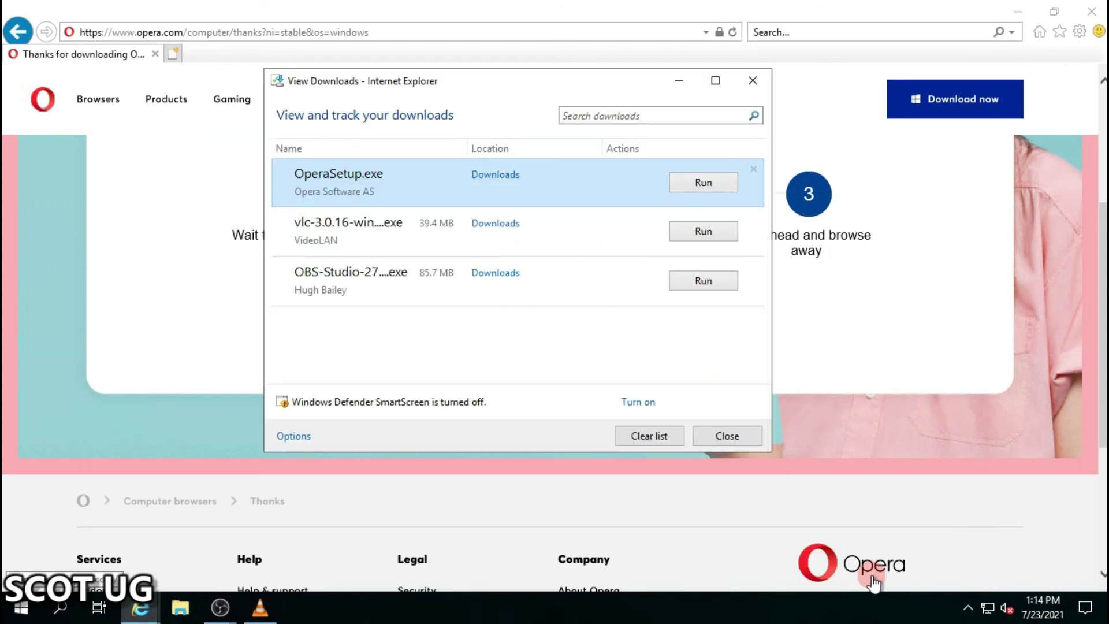
pyautogui.click(702, 184)
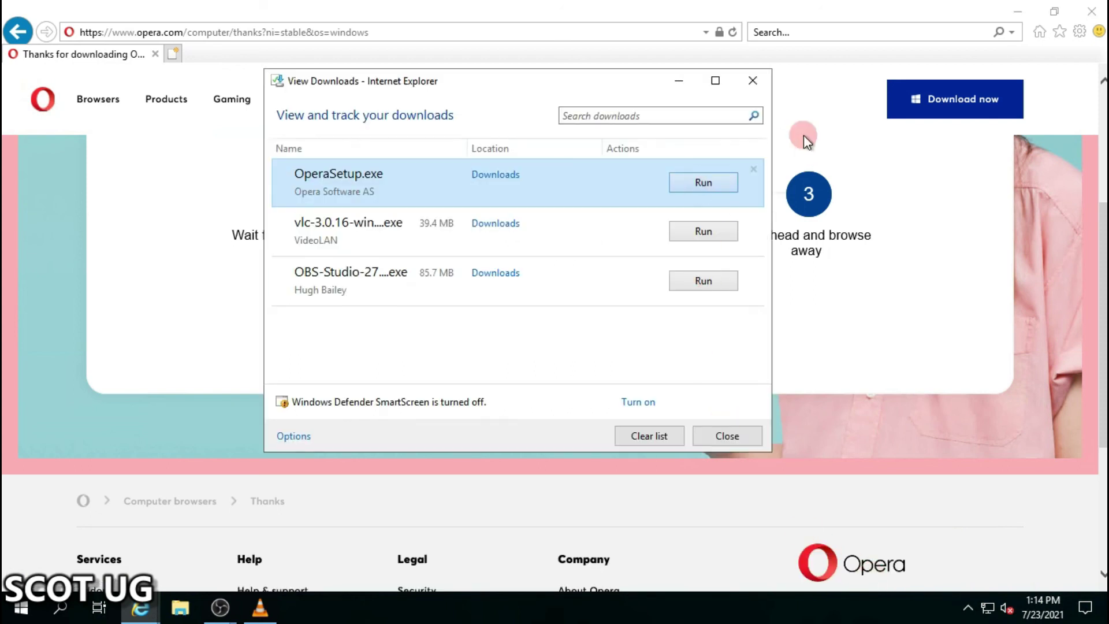
# Close the browser and its downloads list, and start the Opera installation
pyautogui.click(1092, 10)
pyautogui.click(700, 230)
pyautogui.click(750, 84)
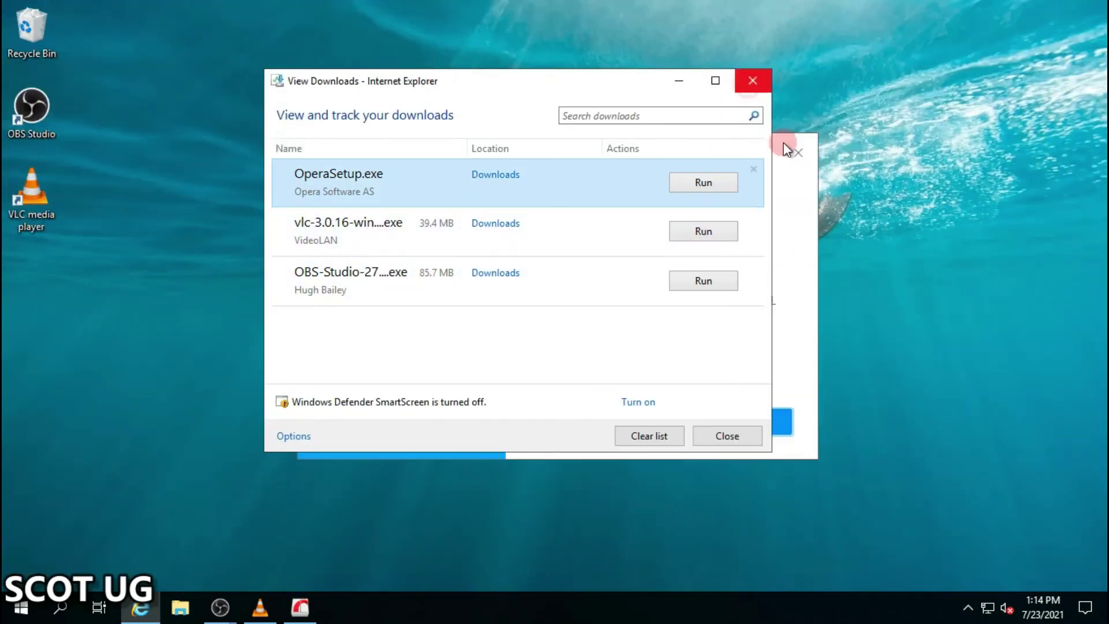
pyautogui.click(727, 393)
pyautogui.click(738, 434)
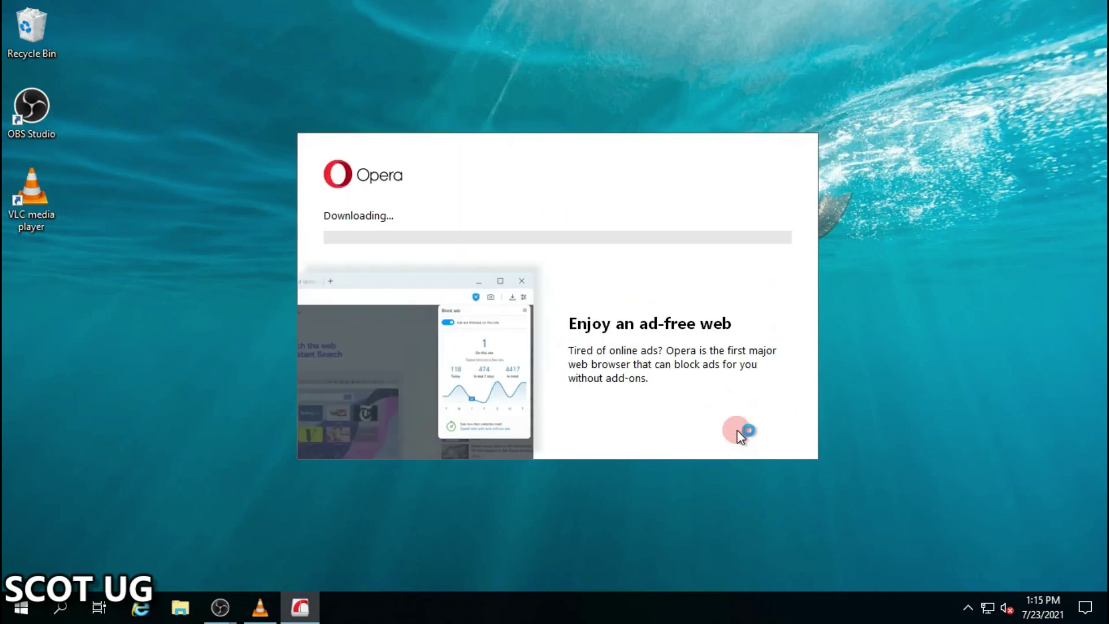
# Refresh the desktop and move the Opera installer window slightly upward, off the VLC setup's buttons
pyautogui.moveTo(610, 17)
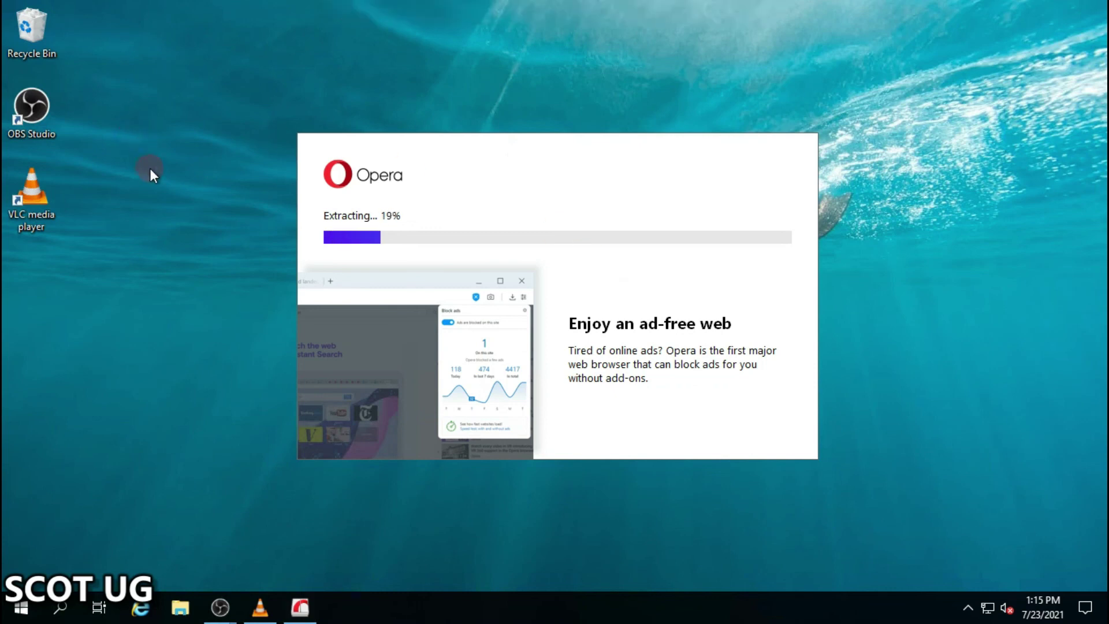
pyautogui.rightClick(132, 137)
pyautogui.click(165, 180)
pyautogui.rightClick(164, 178)
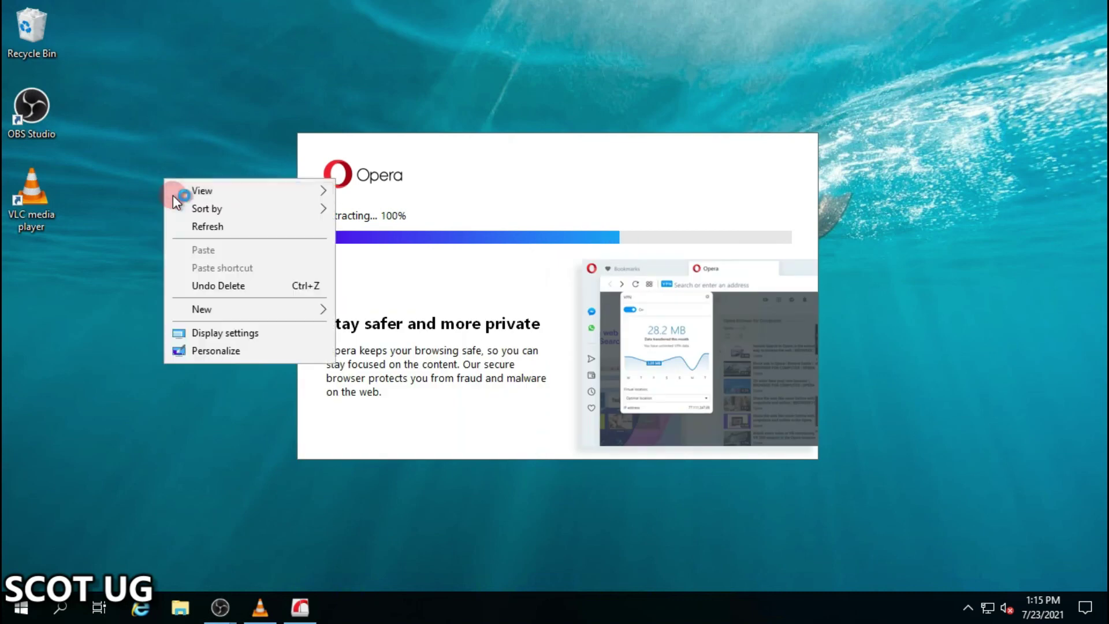
pyautogui.click(209, 227)
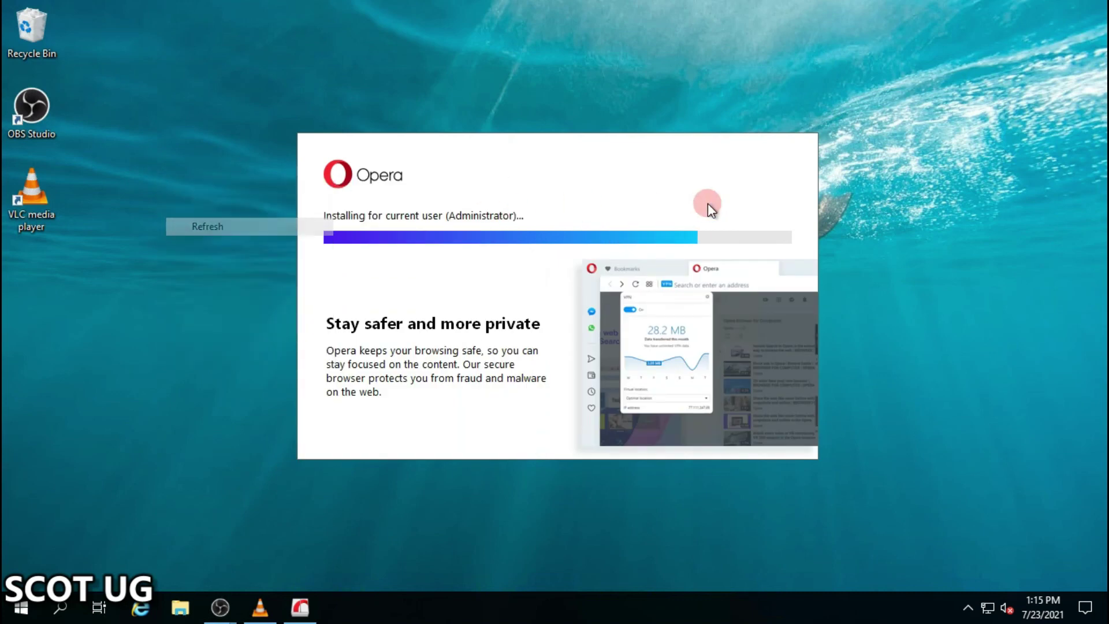
pyautogui.moveTo(599, 152); pyautogui.dragTo(601, 122)
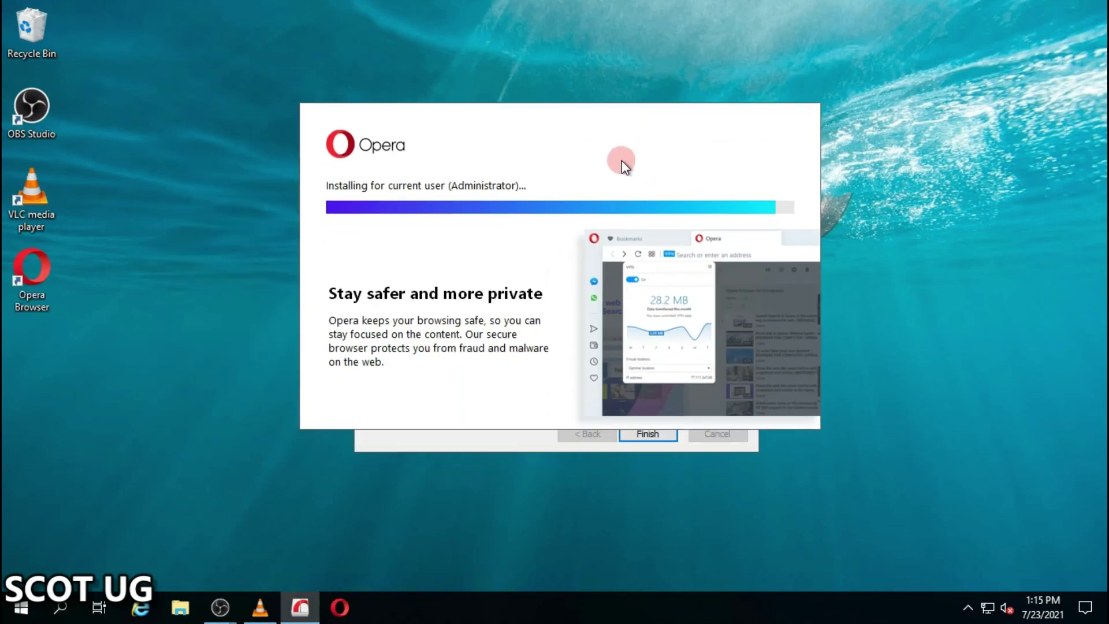